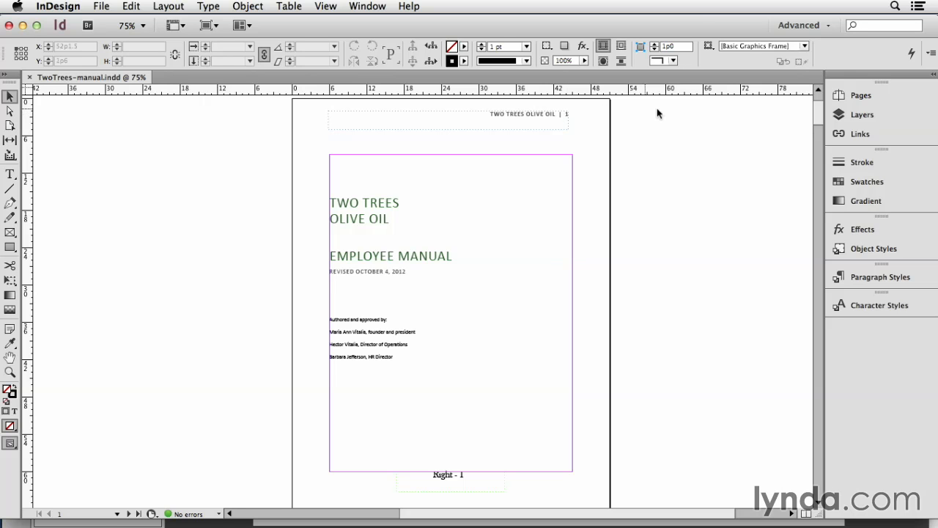
- Open the A-Master spread and place the text cursor in the right page's header for editing
left_click(877, 91)
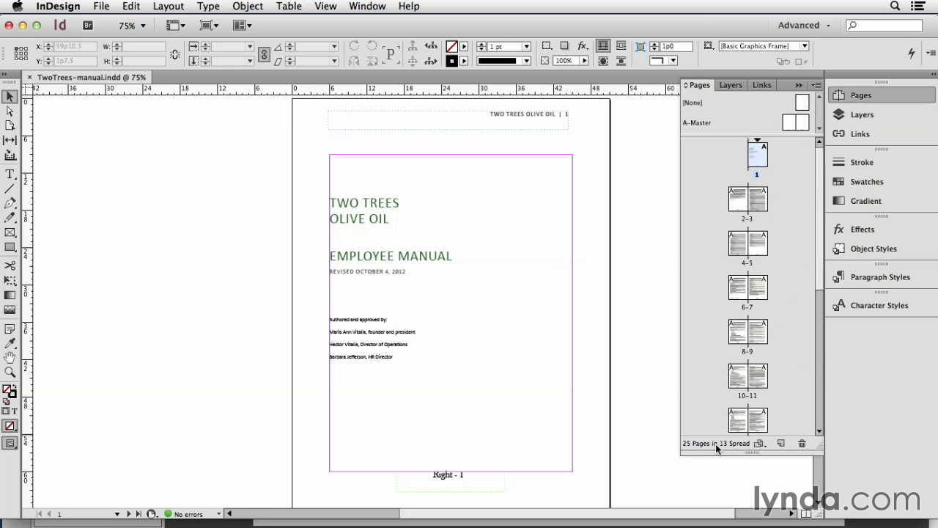
left_click(799, 87)
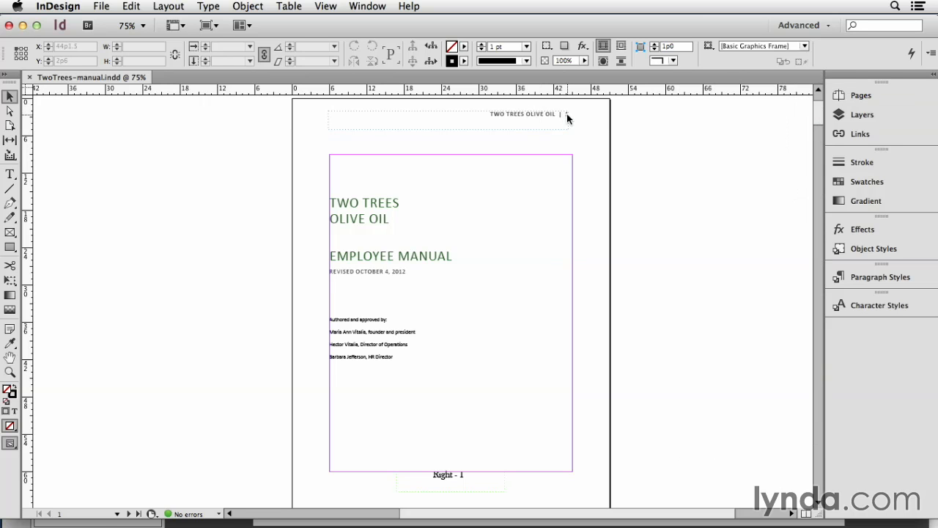
scroll(606, 287, "down", 10)
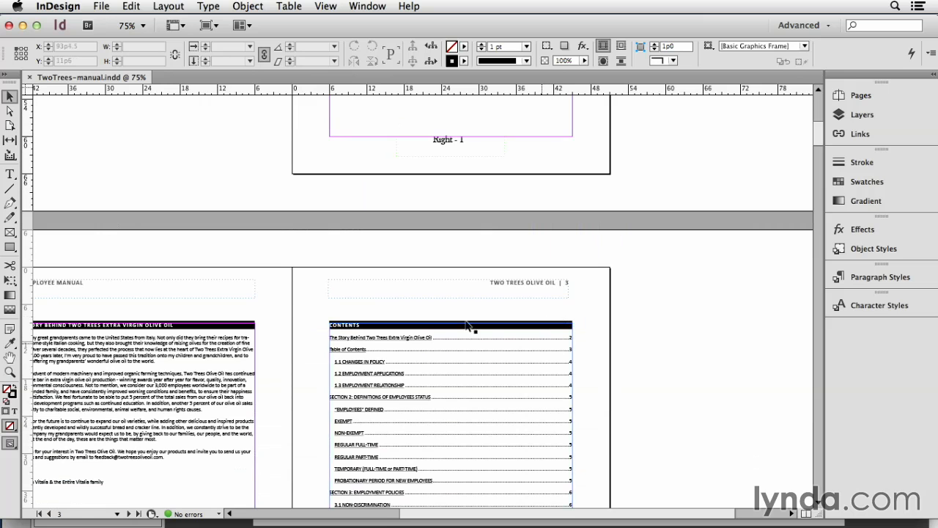
left_click(856, 96)
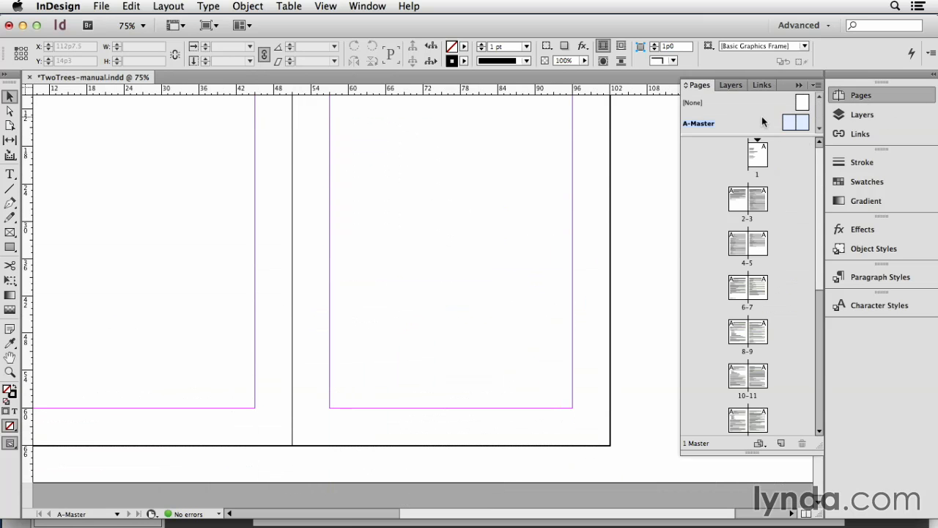
scroll(579, 239, "up", 5)
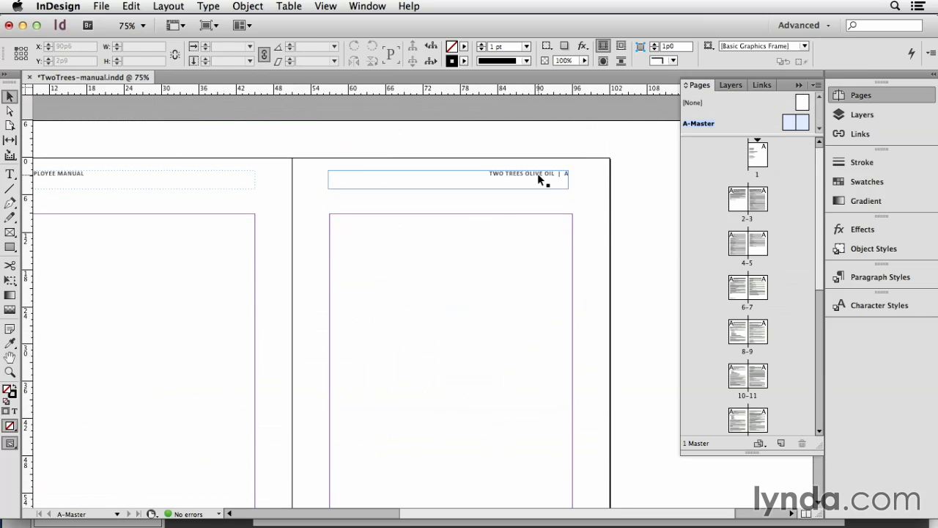
double_click(541, 174)
key("super+2")
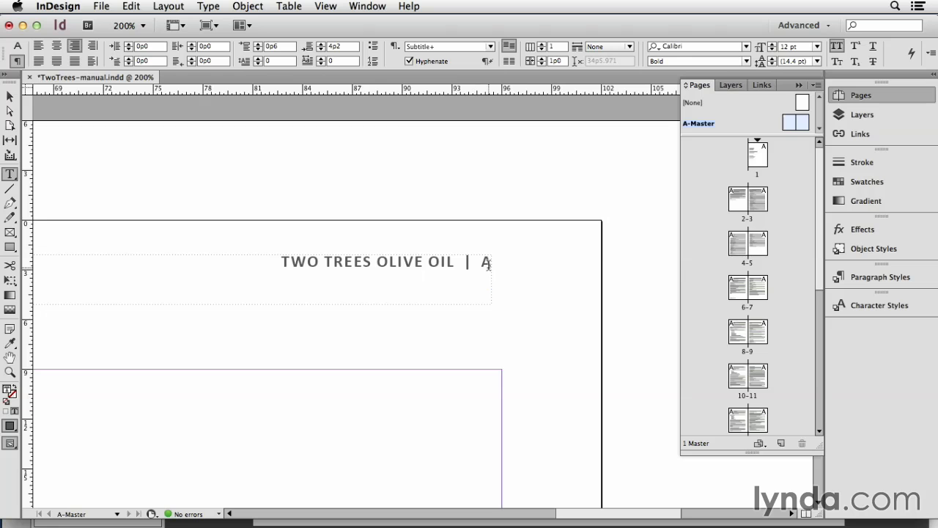
left_click(209, 8)
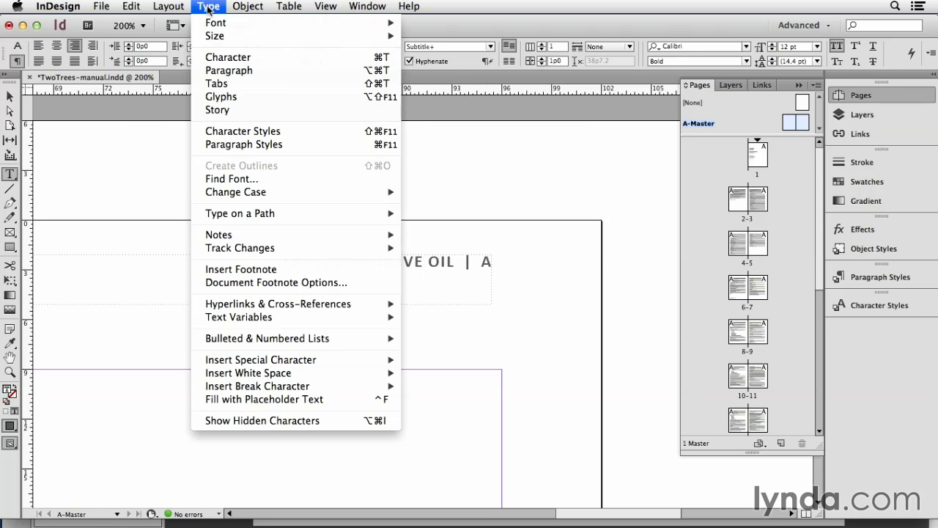
mouse_move(308, 360)
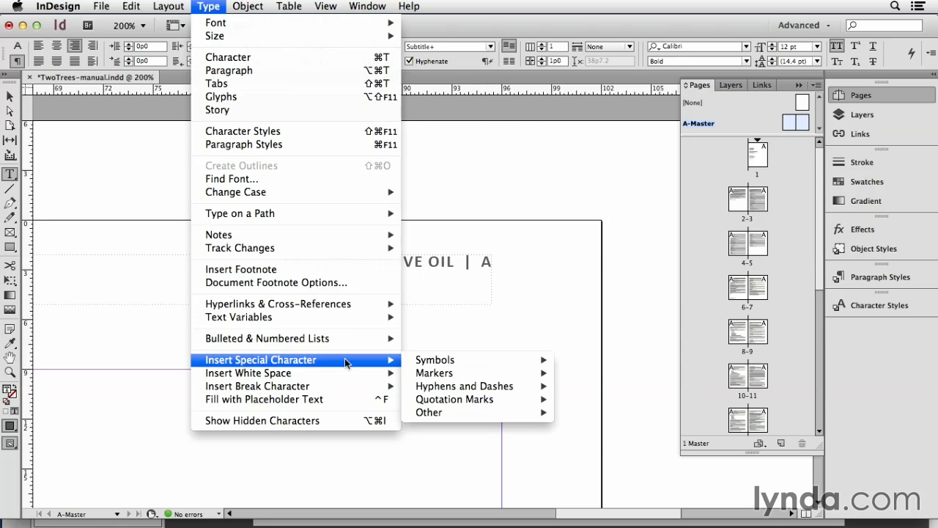
mouse_move(480, 379)
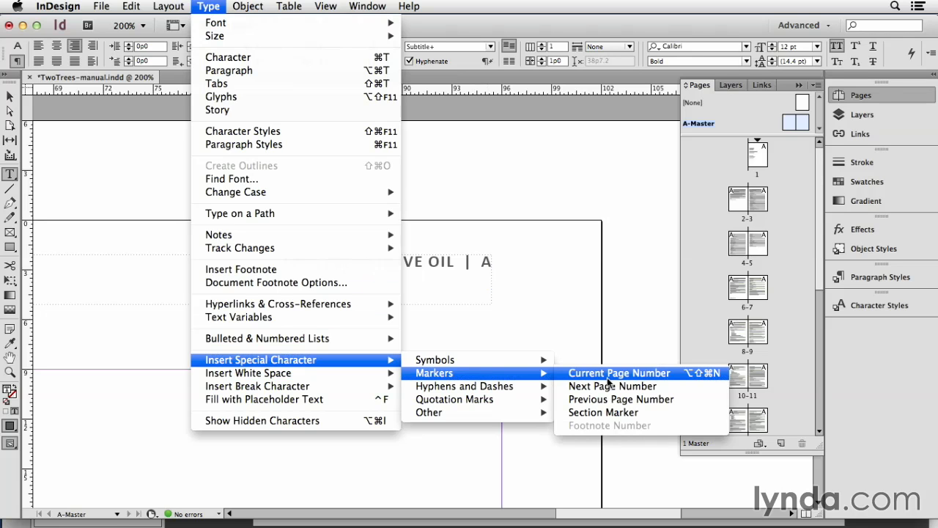
left_click(208, 6)
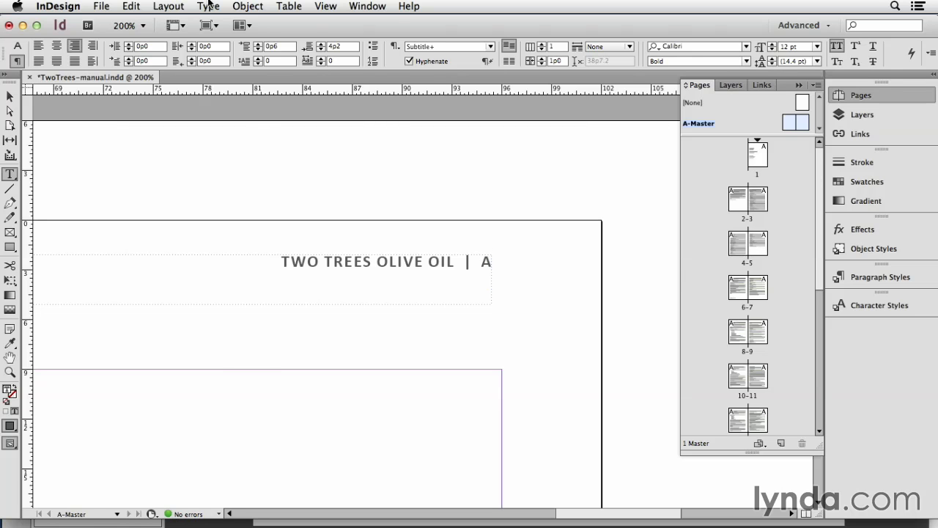
- Add "OF" and the Last Page Number text variable after the page number in the right master page's header
left_click(211, 6)
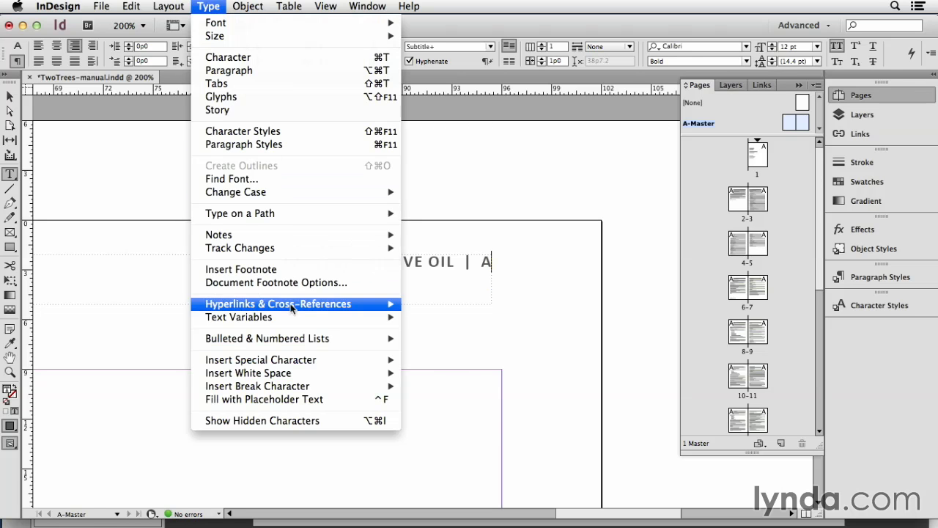
mouse_move(294, 318)
mouse_move(423, 331)
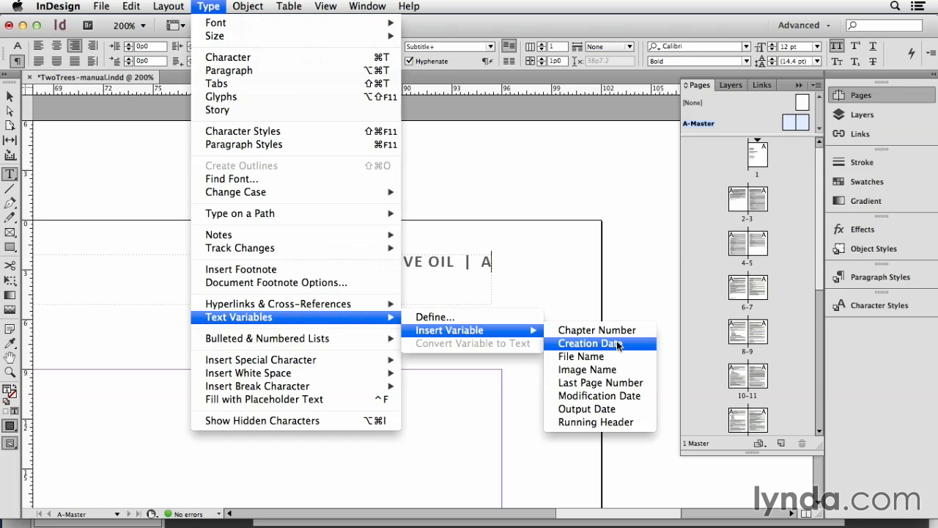
left_click(628, 383)
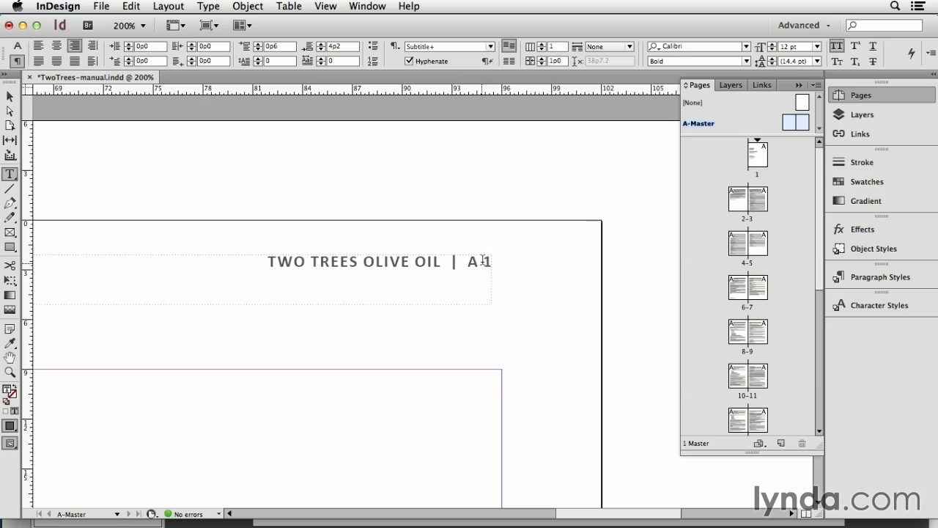
type("OF")
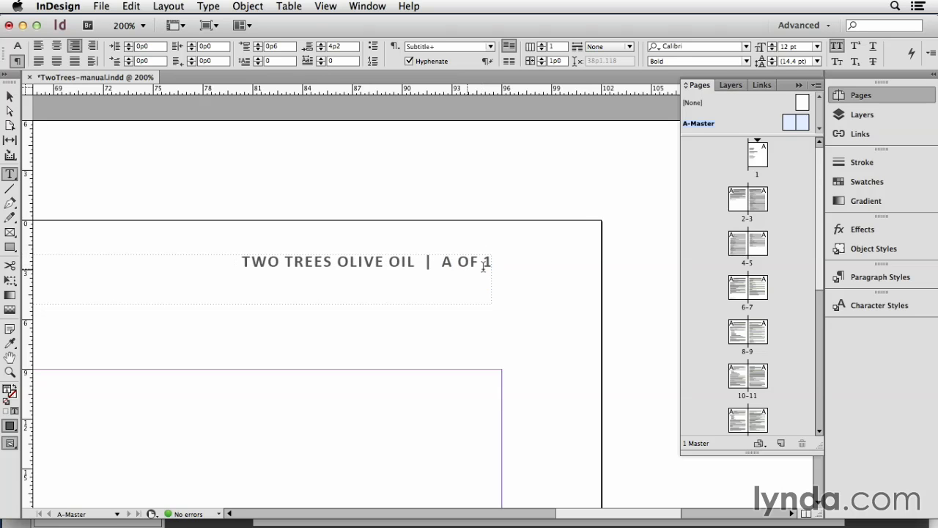
- Add "OF" and the Last Page Number text variable after the page number in the left master page's header
left_click_drag(590, 514, 392, 513)
left_click(234, 261)
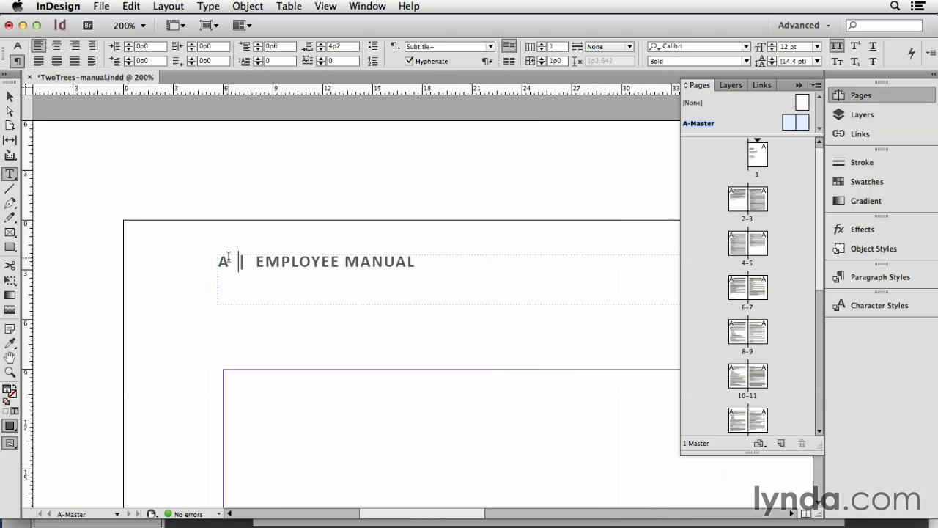
type("OF")
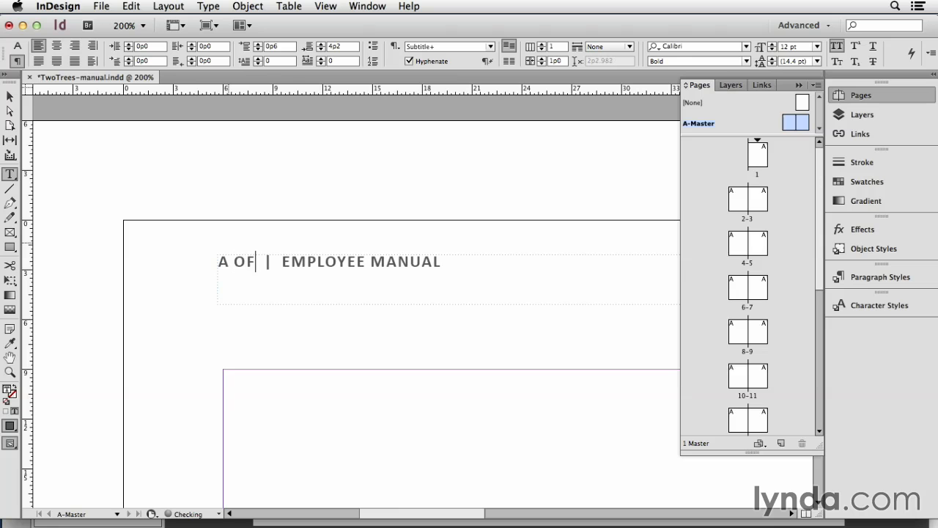
left_click(202, 6)
mouse_move(389, 316)
mouse_move(455, 330)
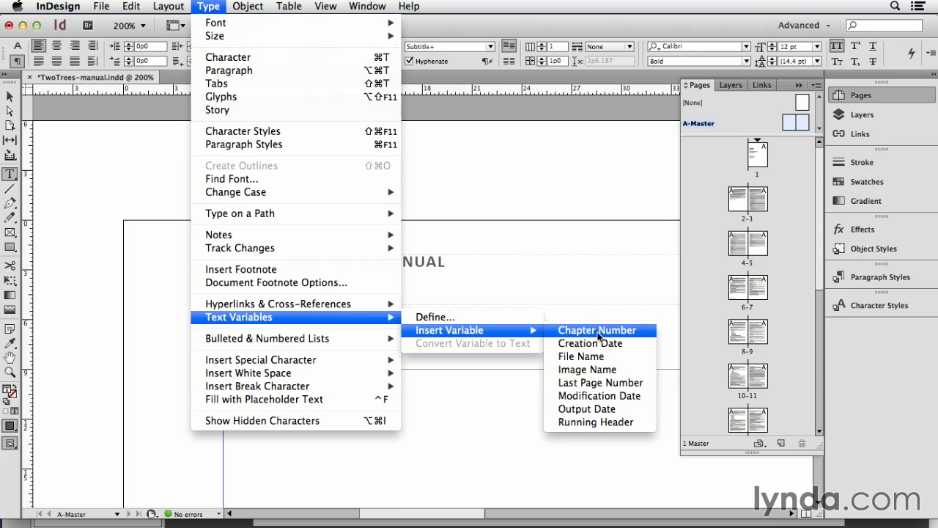
left_click(603, 383)
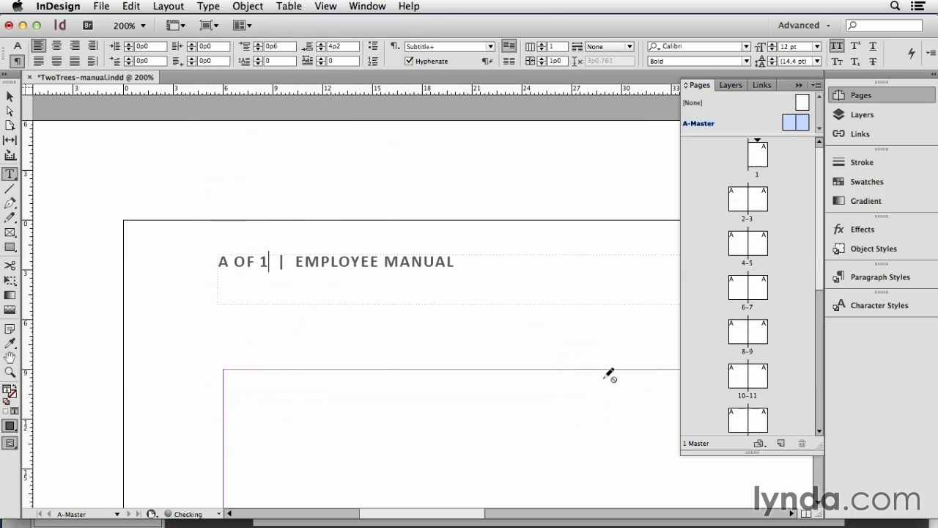
- Check the updated header numbering on pages 11, 12 and 1 of the document
double_click(748, 308)
left_click_drag(473, 517, 647, 517)
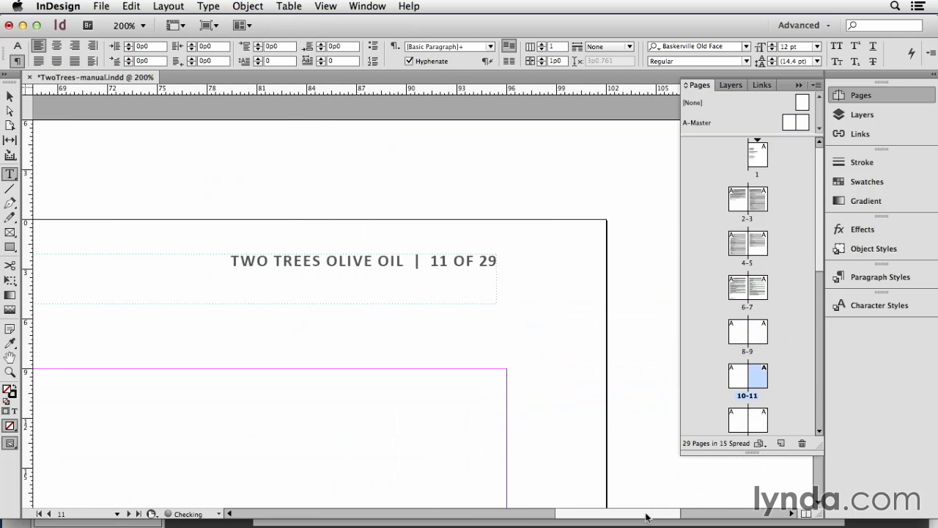
left_click_drag(544, 519, 478, 503)
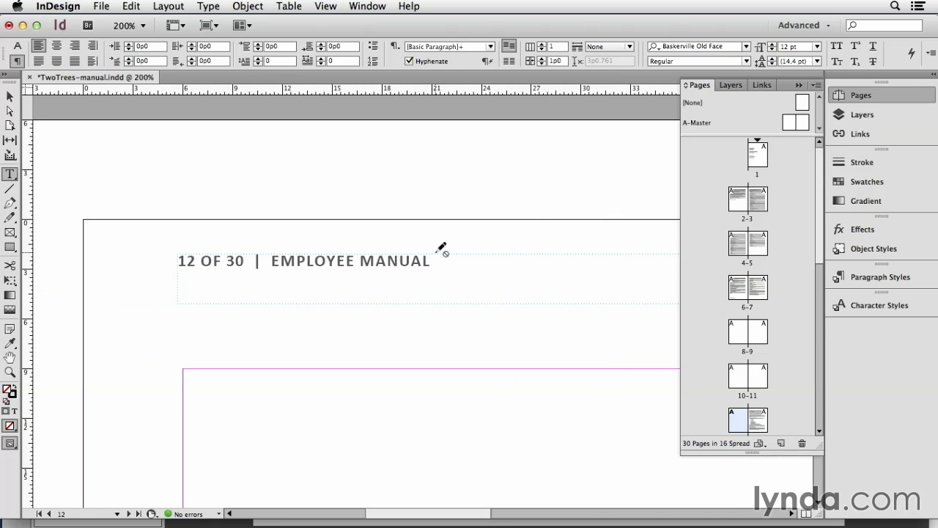
double_click(758, 154)
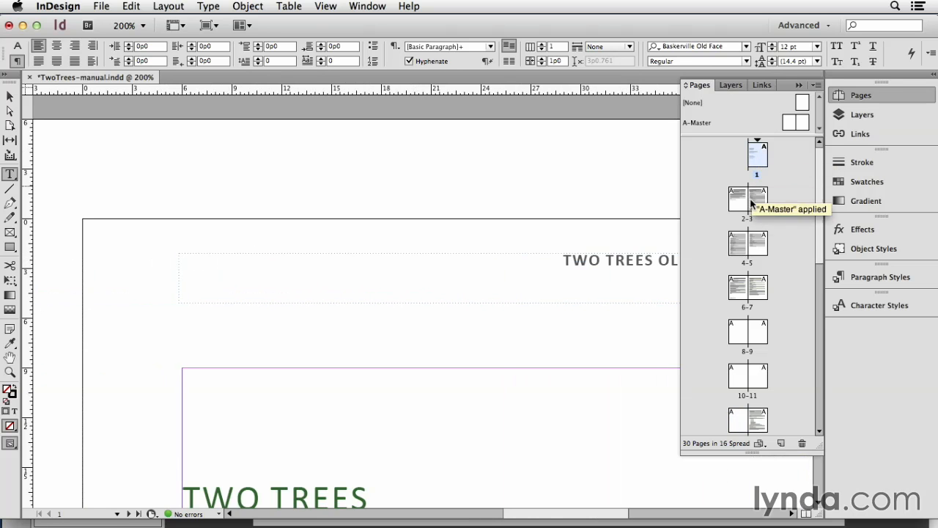
- Start a new section at page 2 with page numbering starting at 1, accepting duplicate page numbers
double_click(735, 201)
right_click(735, 199)
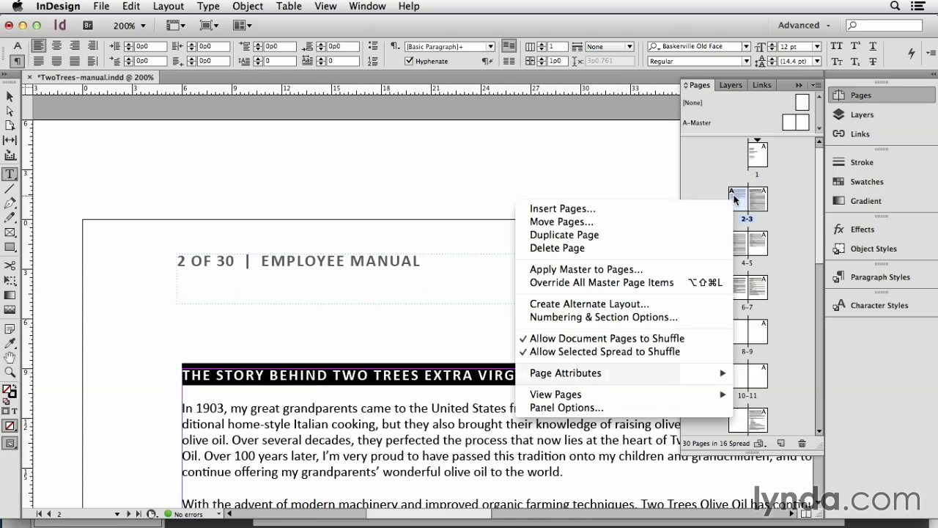
left_click(671, 317)
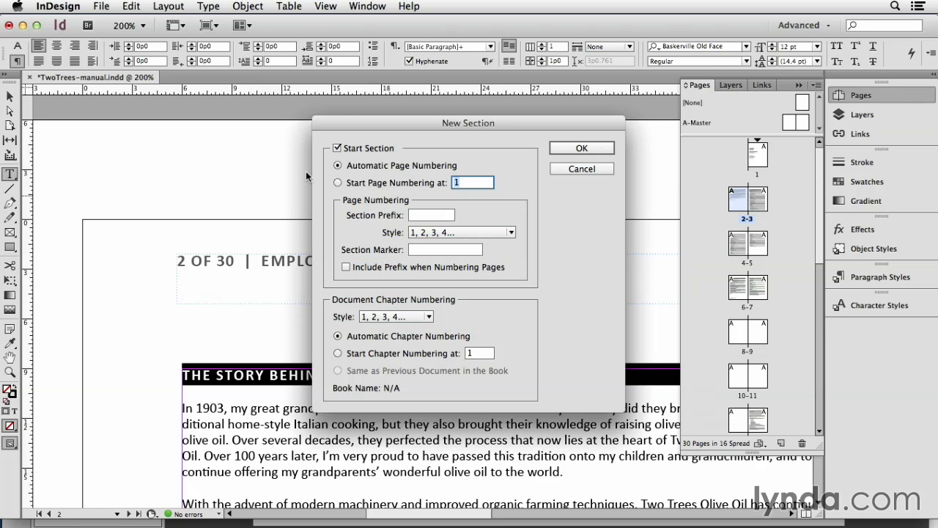
left_click(370, 187)
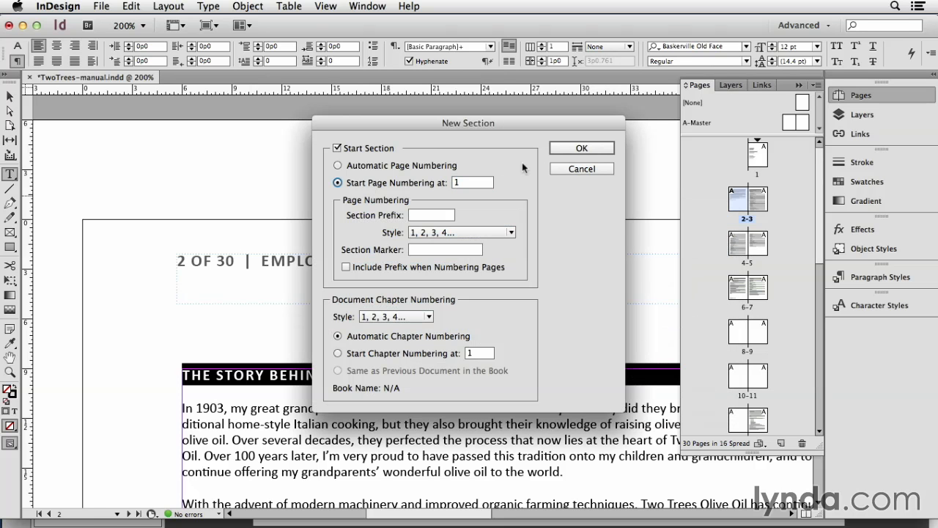
left_click(583, 148)
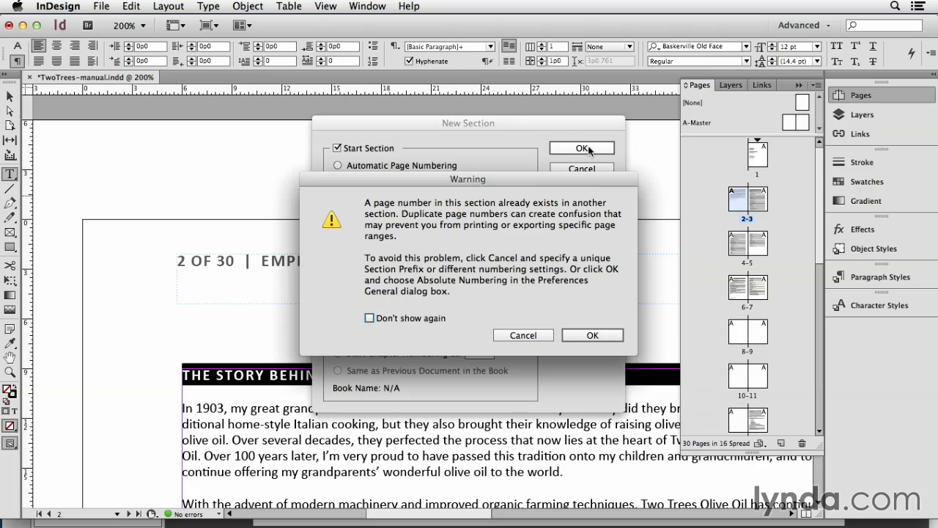
left_click(621, 342)
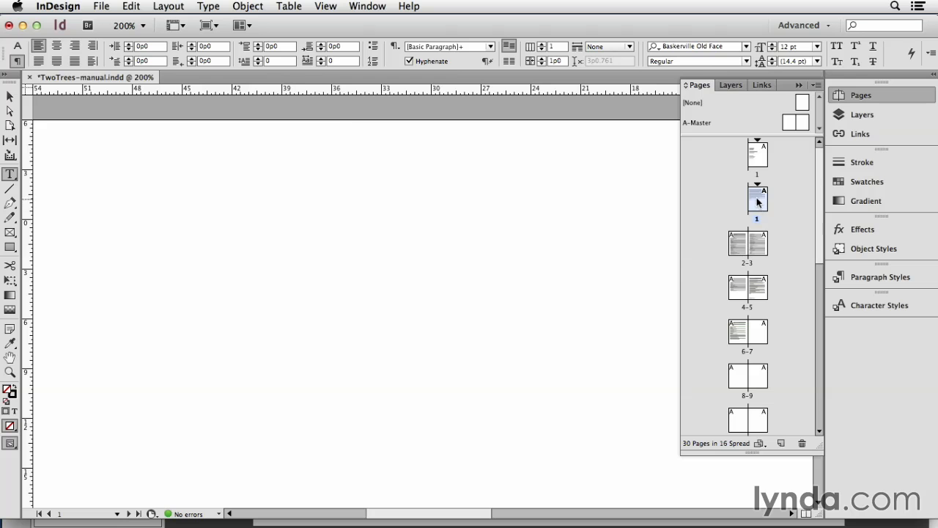
- Check the headers on pages 3 and 1 of the new section and undo the section start
double_click(761, 241)
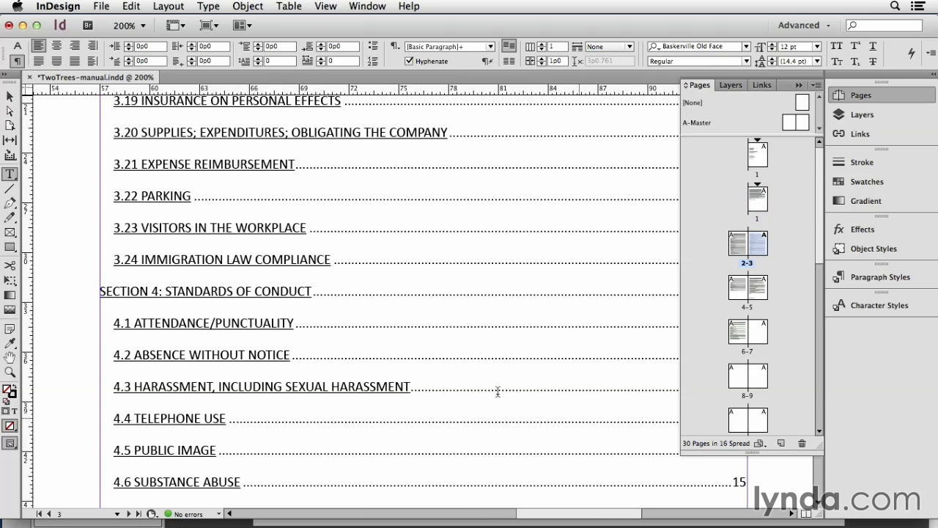
scroll(578, 406, "up", 5)
left_click_drag(544, 513, 561, 513)
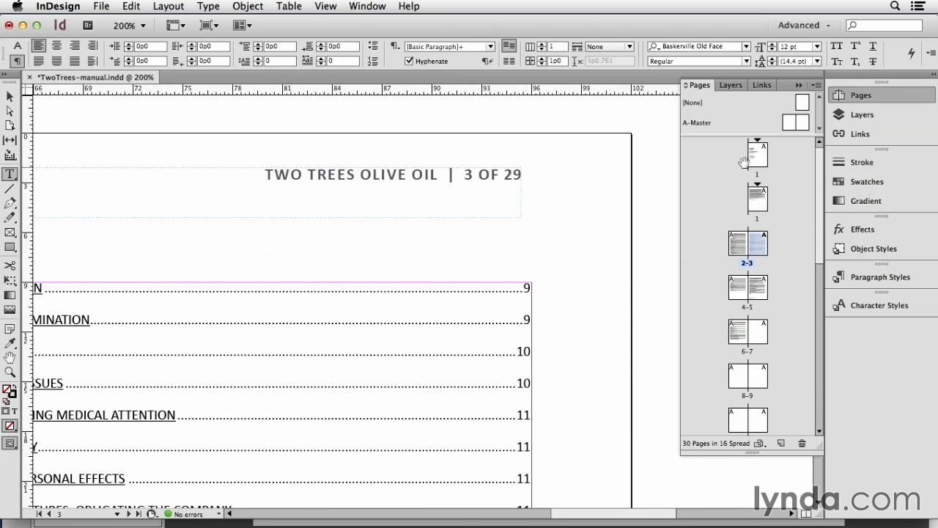
double_click(758, 195)
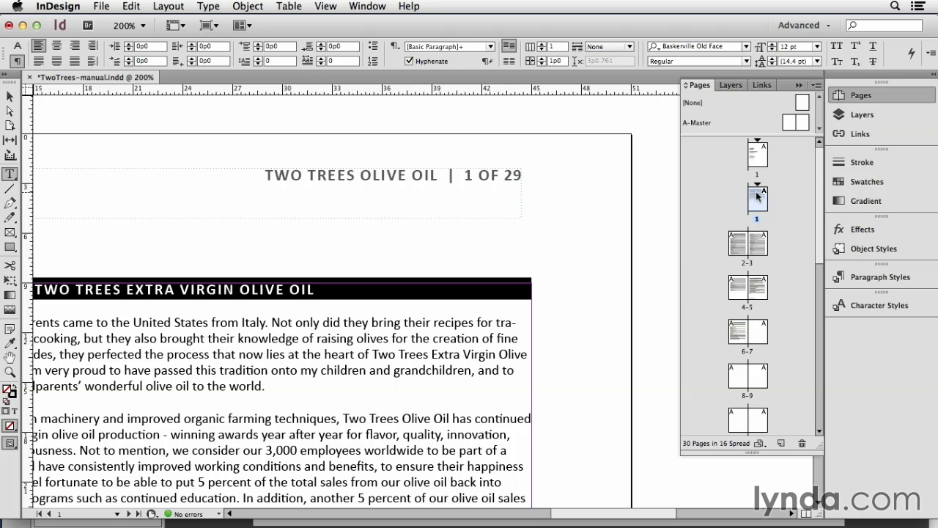
key("super+z")
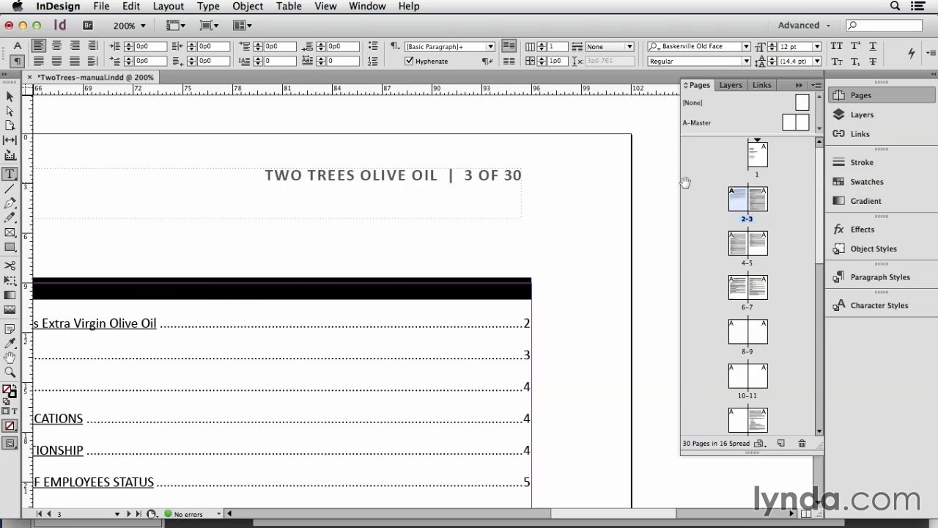
- Fit the spread in view, show the anchored layer and examine the page footers through the spread 4-5
key("super+alt+0")
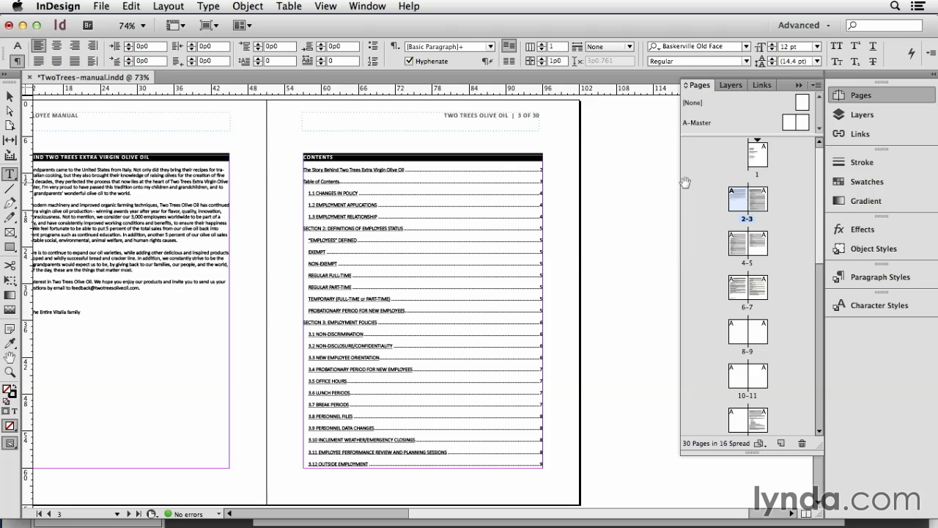
scroll(583, 469, "down", 1)
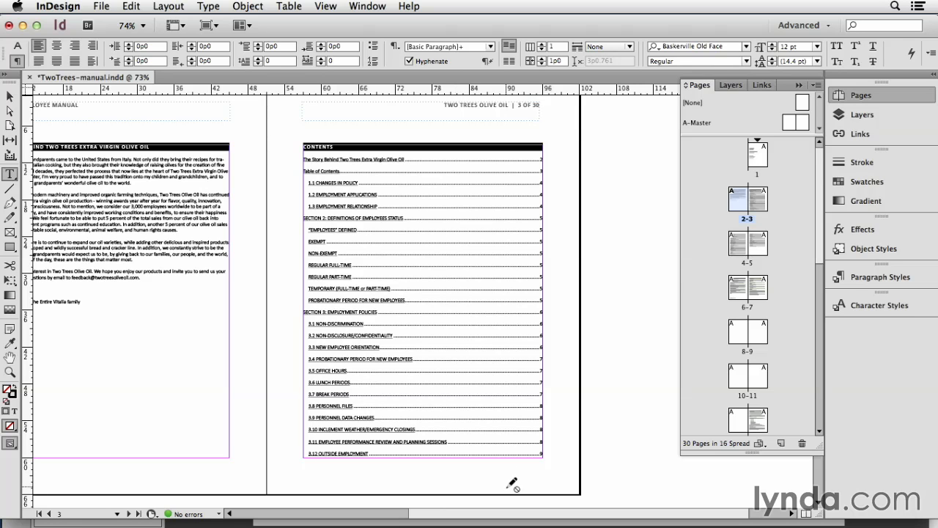
left_click(862, 116)
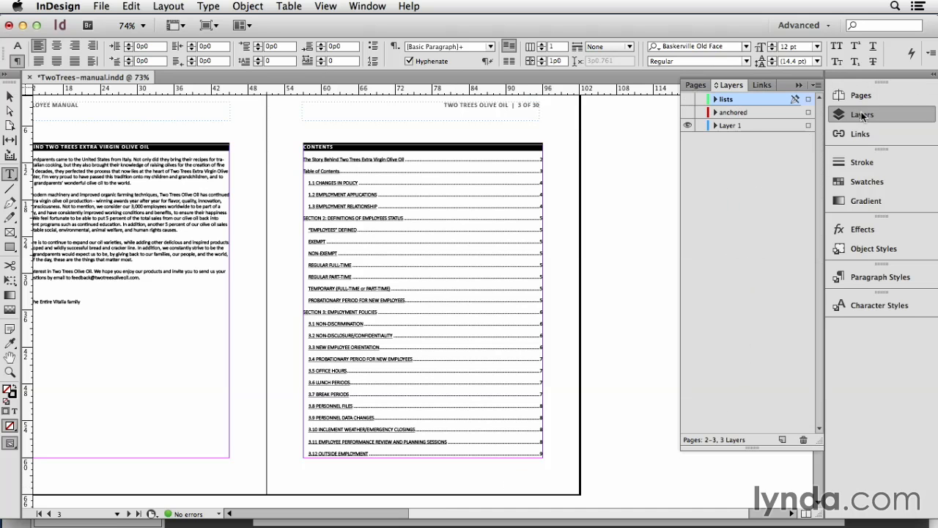
left_click(688, 113)
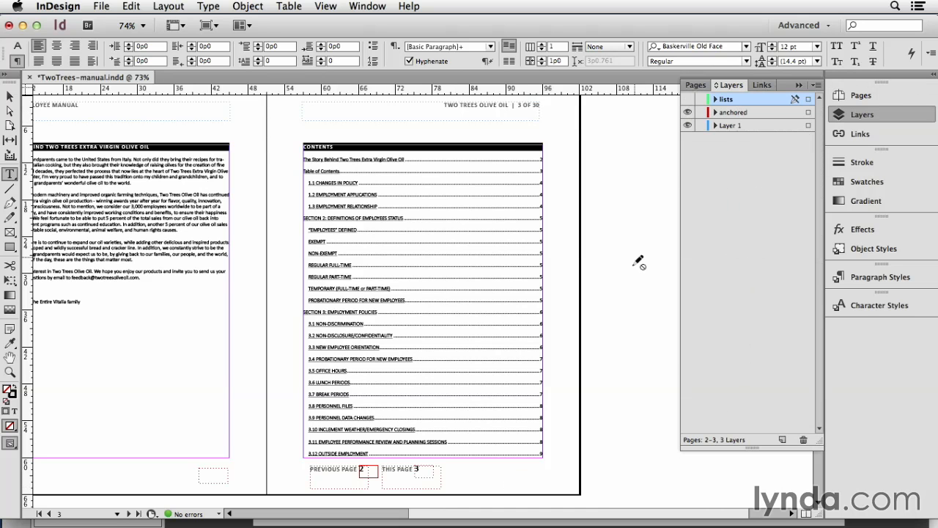
scroll(616, 293, "down", 8)
scroll(616, 294, "down", 12)
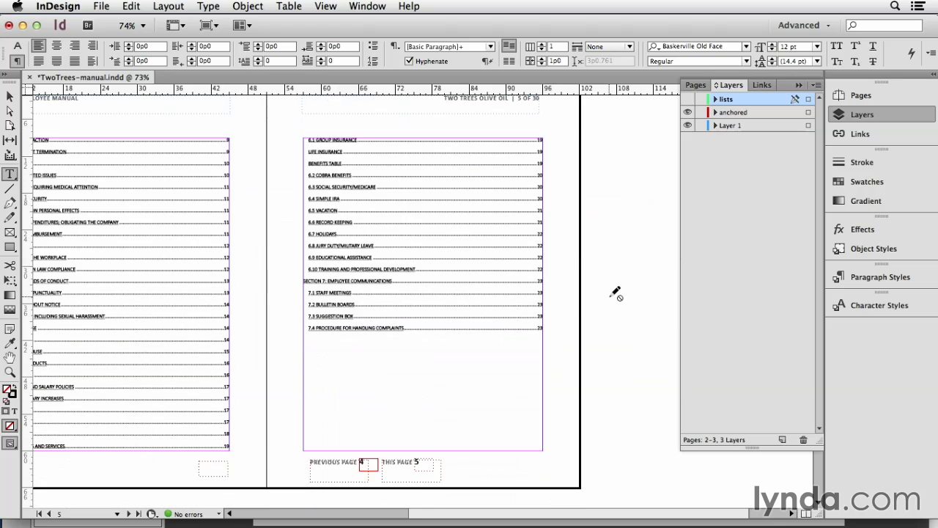
- Switch to Preview mode and examine the previous-page and this-page footers from page 5 through spread 8-9
scroll(311, 138, "up", 2)
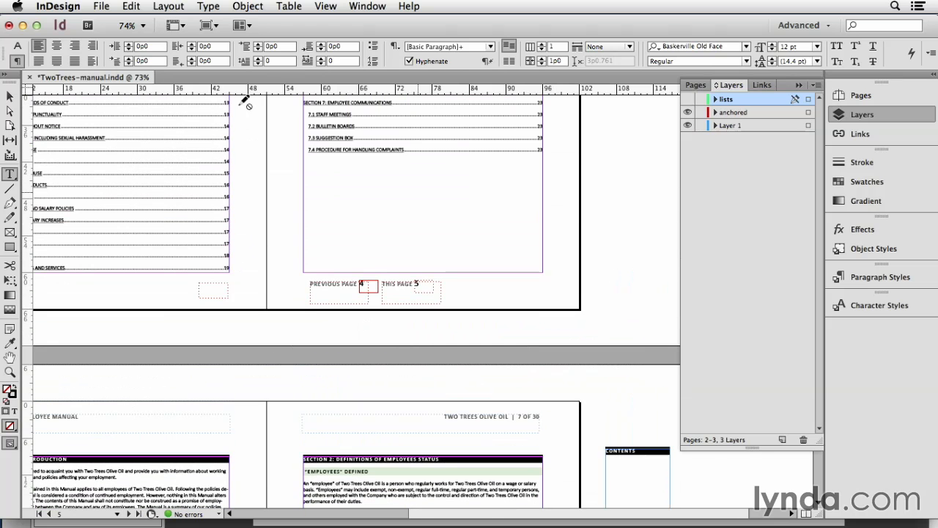
left_click(10, 97)
key("w")
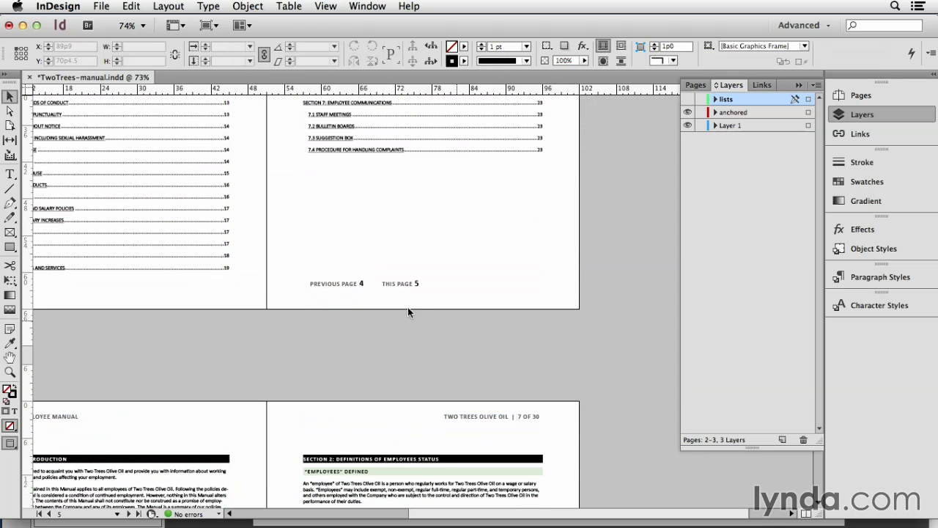
scroll(422, 302, "down", 10)
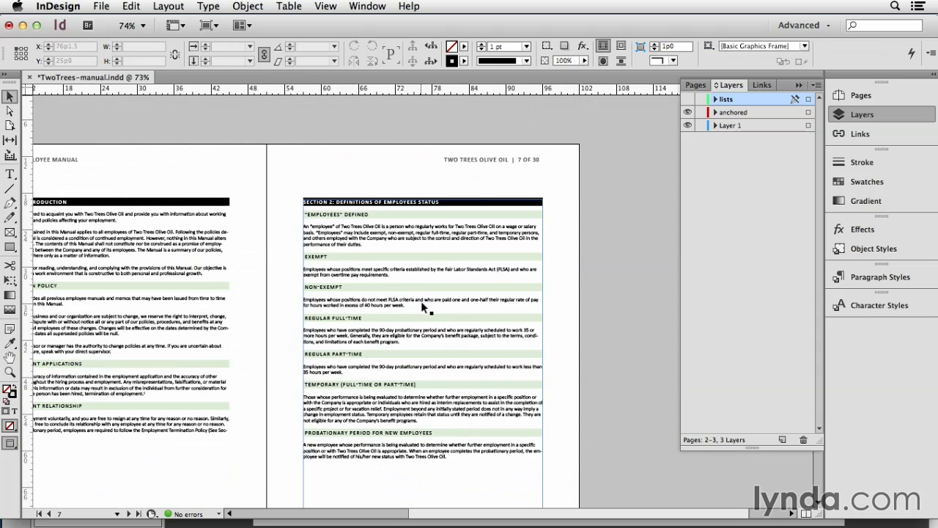
scroll(442, 400, "down", 6)
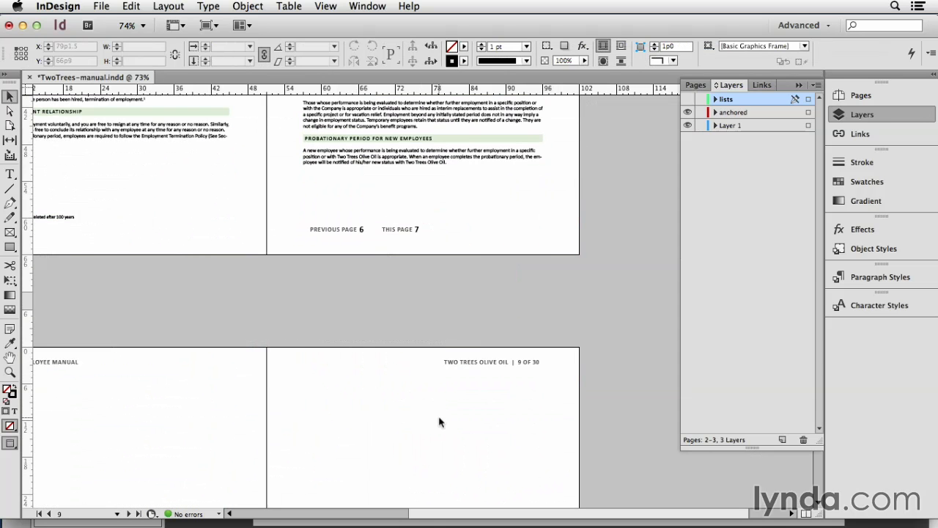
mouse_move(423, 514)
left_mouse_down()
mouse_move(388, 516)
mouse_move(438, 513)
mouse_move(428, 515)
left_mouse_up()
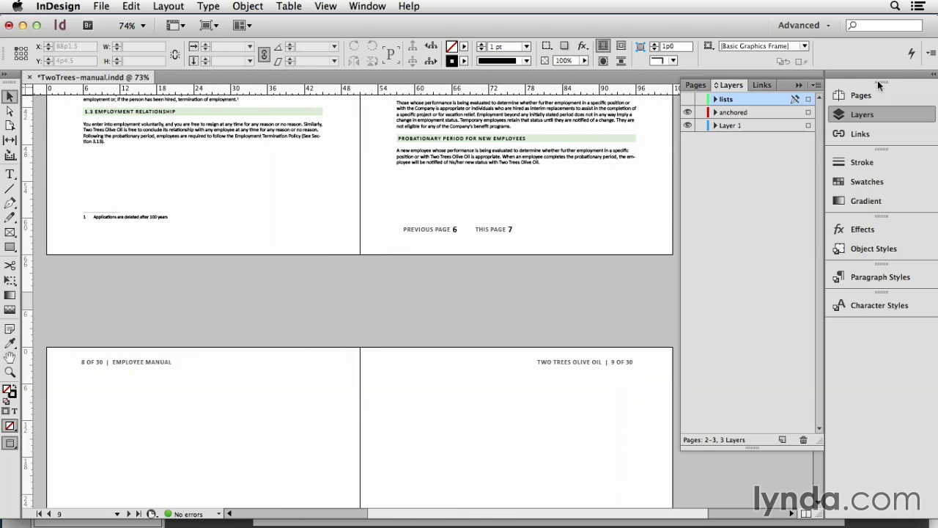
- Return to the normal view on the A-Master spread and inspect its PREVIOUS PAGE and THIS PAGE footer frames
left_click(864, 94)
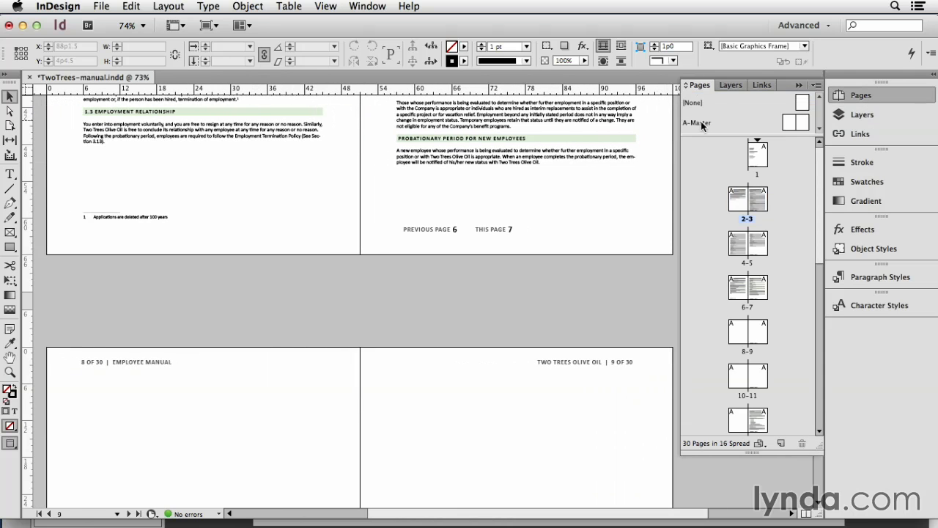
double_click(700, 124)
key("w")
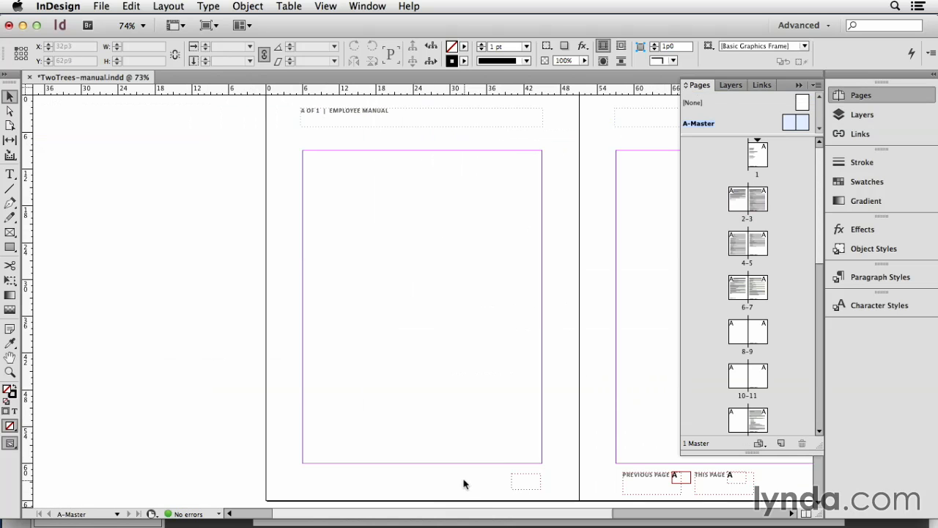
scroll(551, 505, "right", 5)
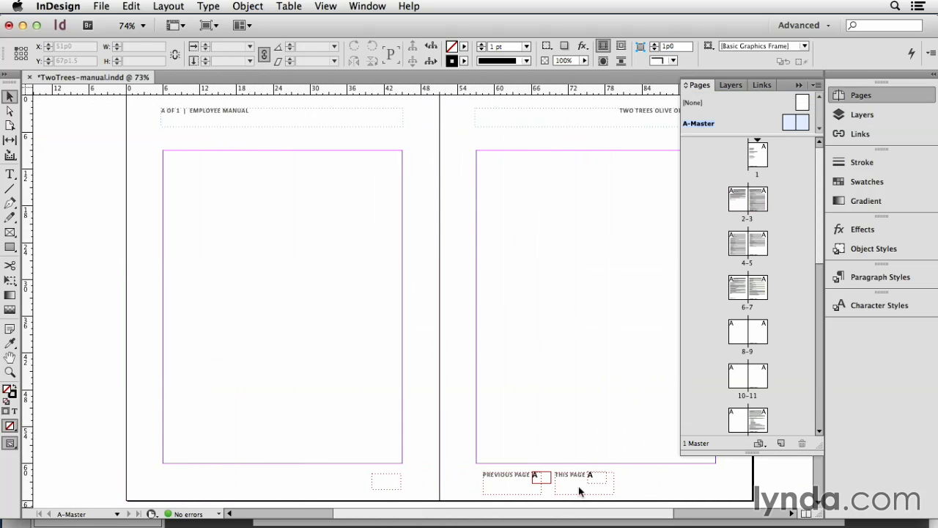
left_click(495, 479)
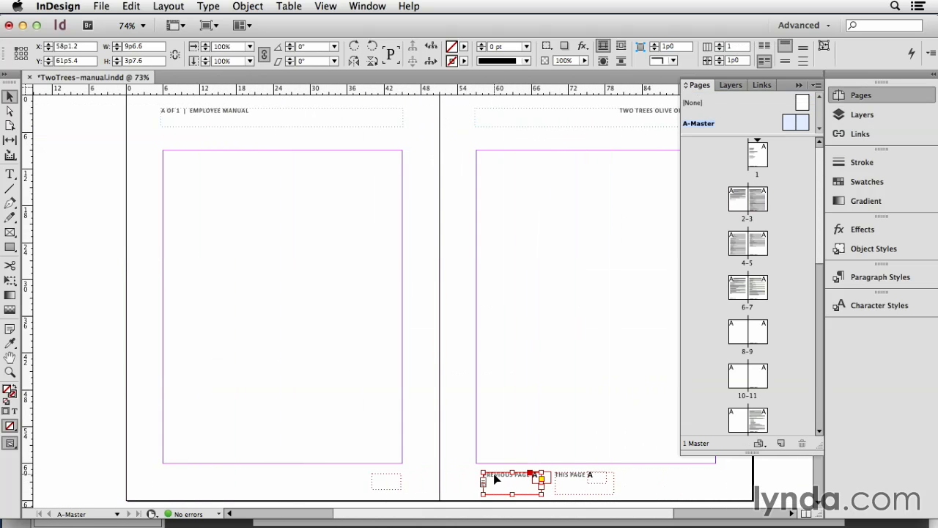
left_click(565, 478)
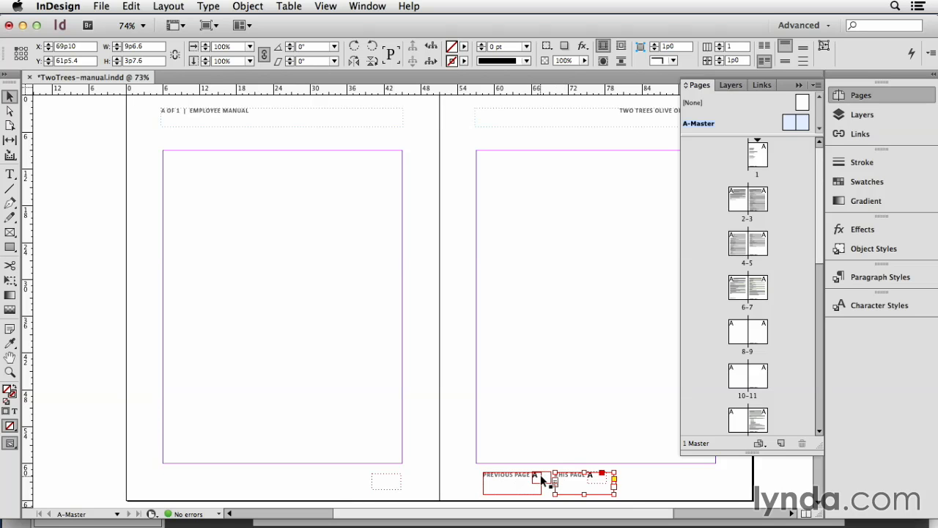
- Select the anchored page-number frame beside PREVIOUS PAGE on the master and show the text threads
left_click(541, 477)
key("super+equal")
key("super+equal")
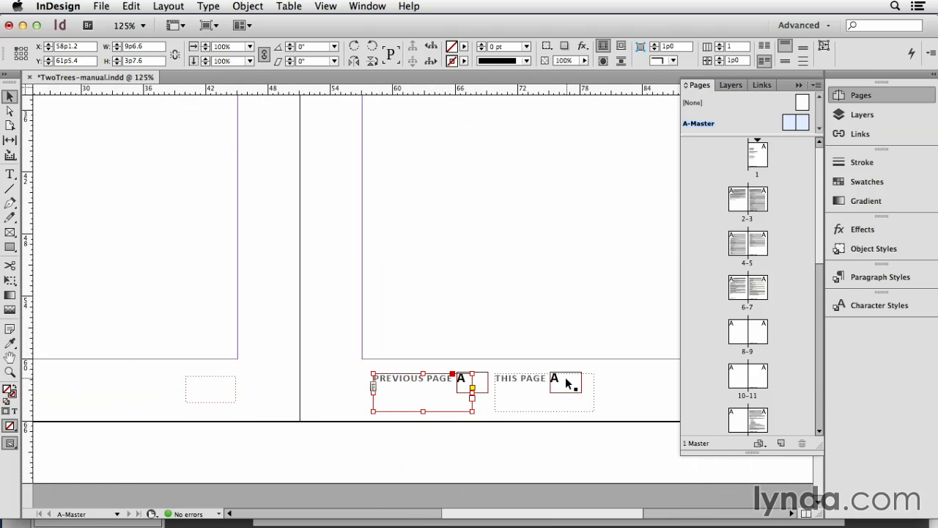
left_click(485, 381)
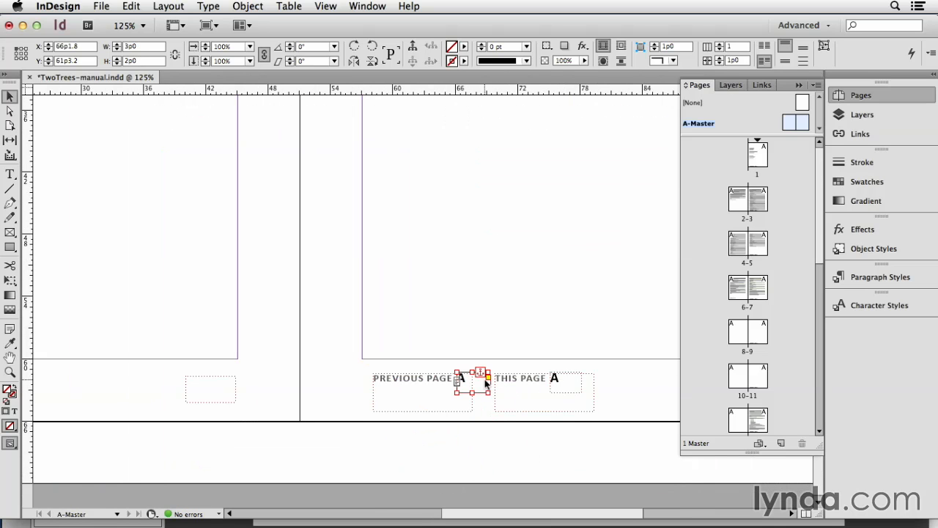
left_click(321, 6)
mouse_move(357, 265)
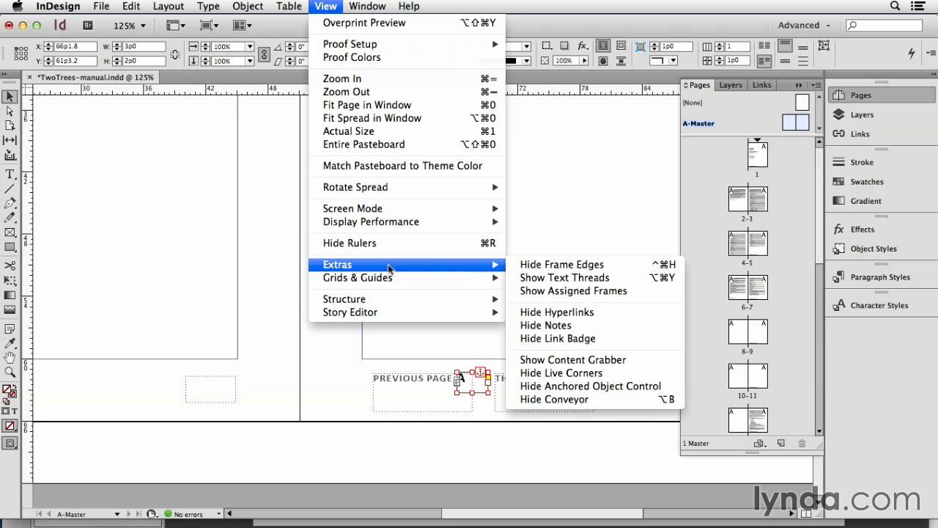
left_click(611, 277)
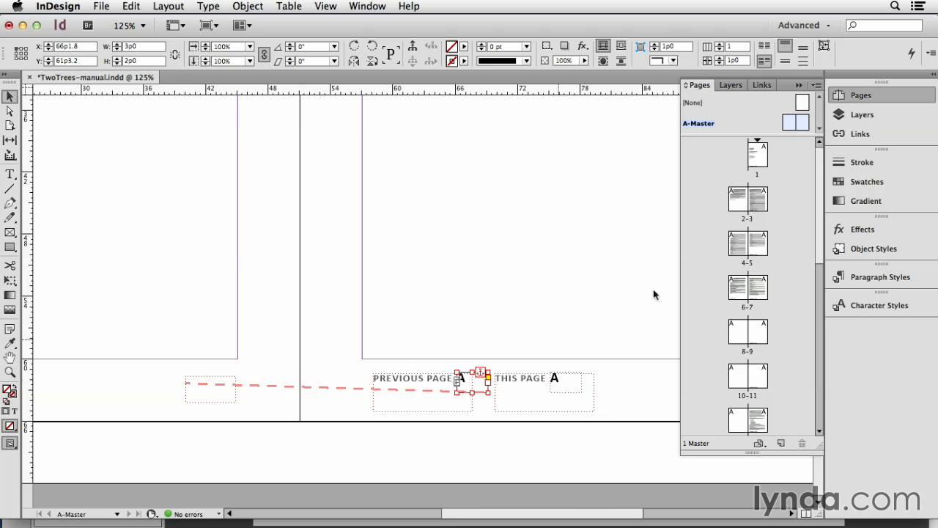
- Go to spread 2-3, hide the anchored layer, fit the spread in view and look over the pages through spread 4-5
double_click(756, 220)
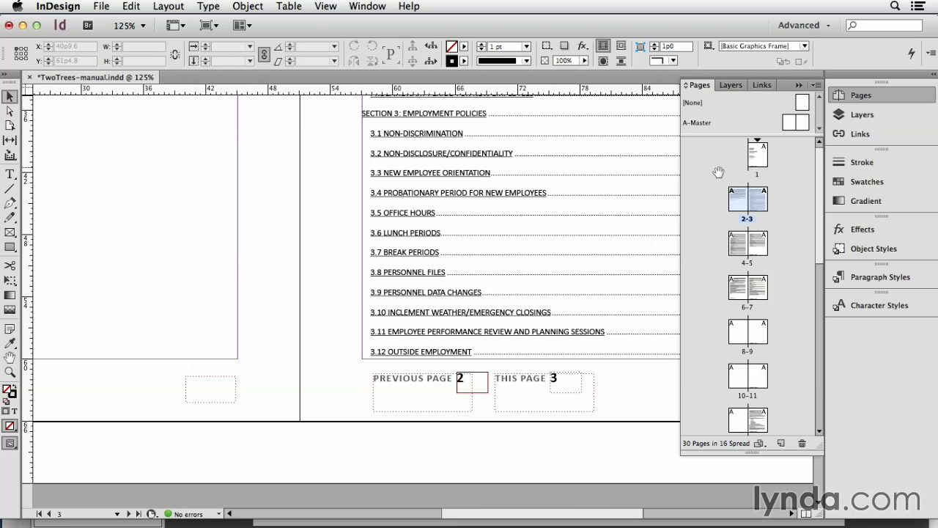
left_click(857, 115)
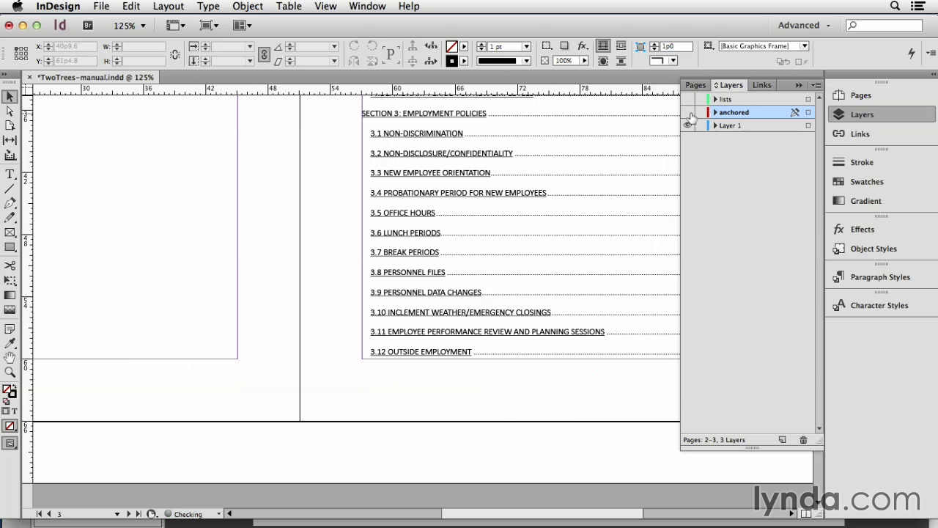
left_click(687, 112)
key("super+alt+0")
scroll(527, 367, "down", 3)
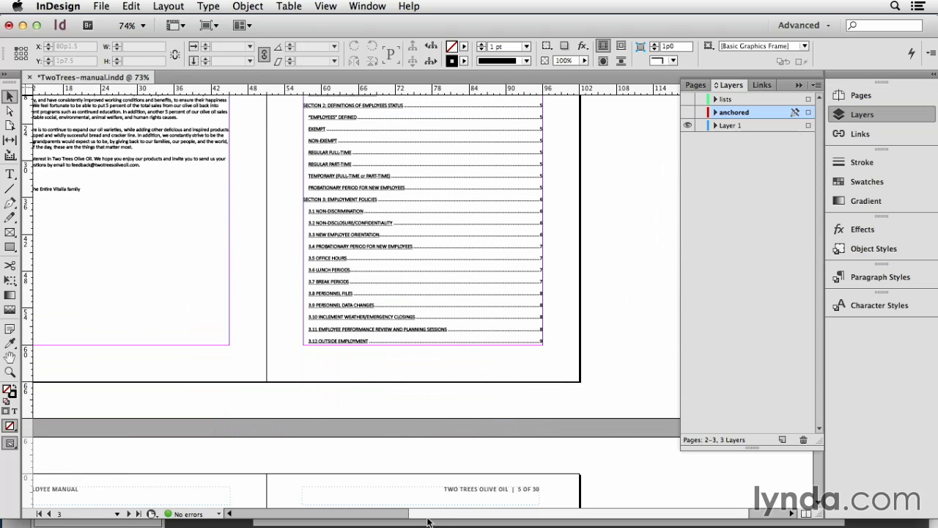
scroll(383, 518, "left", 5)
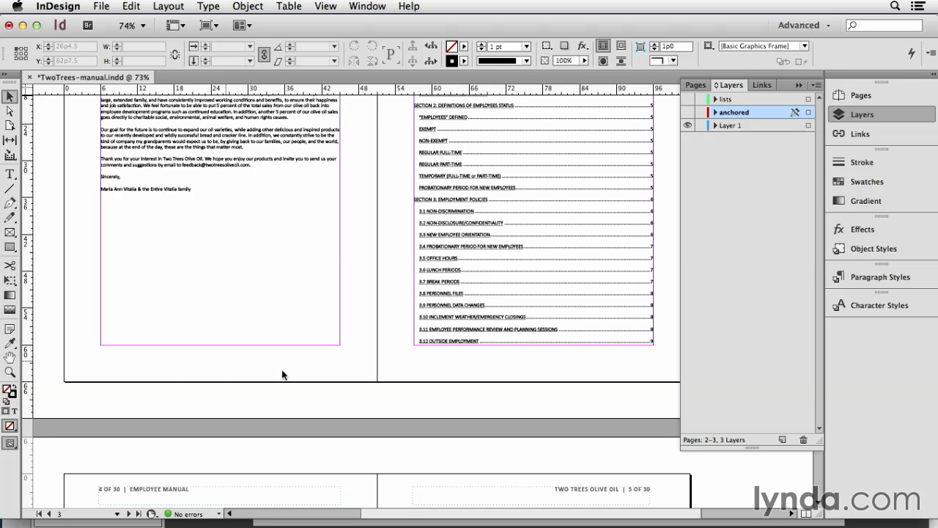
scroll(515, 404, "down", 5)
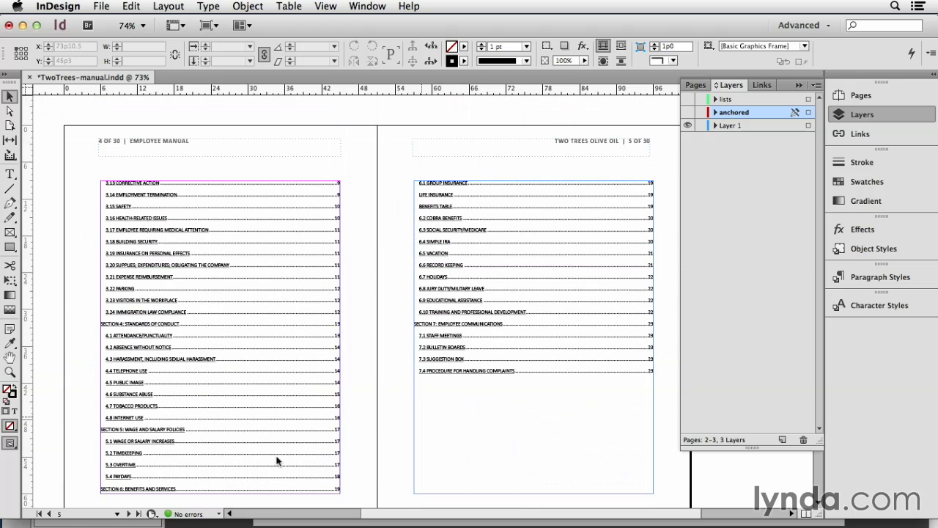
scroll(557, 477, "up", 5)
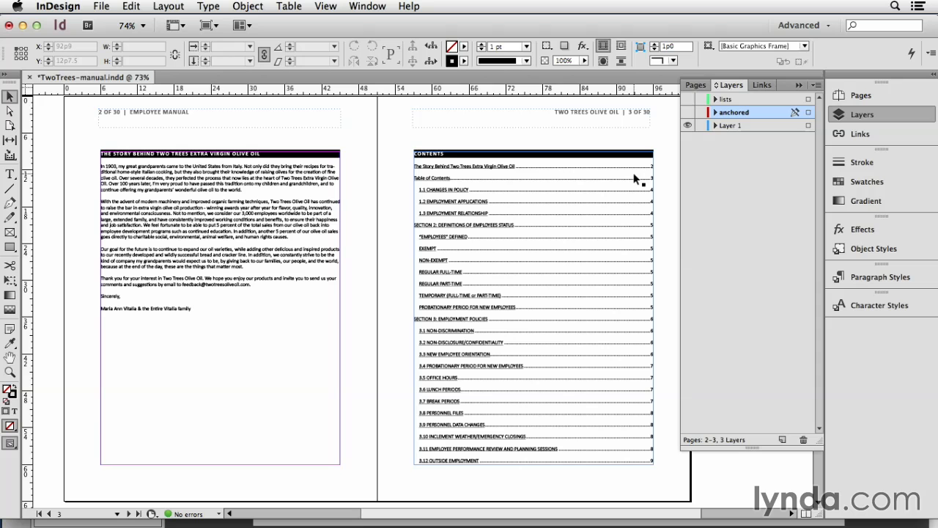
- Review the bullets and numbering settings of the Left number paragraph style, including its list choices
left_click(882, 278)
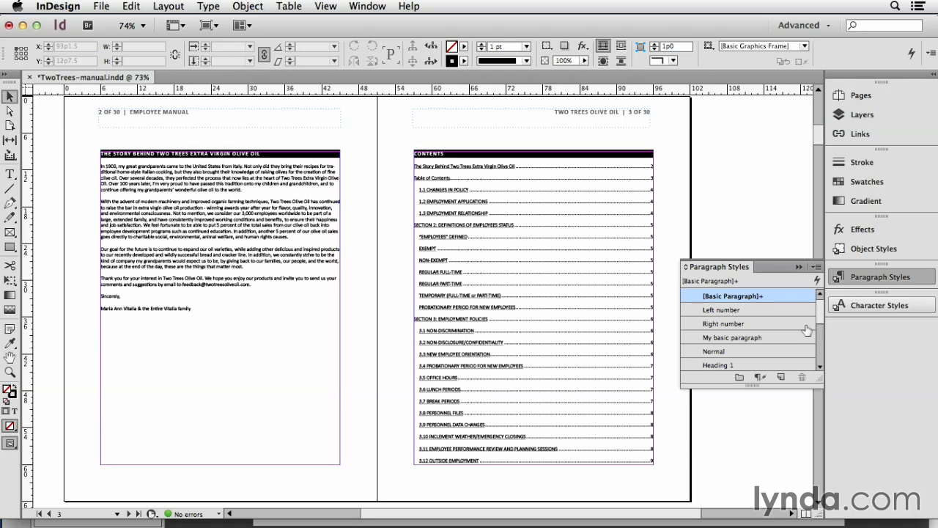
right_click(717, 310)
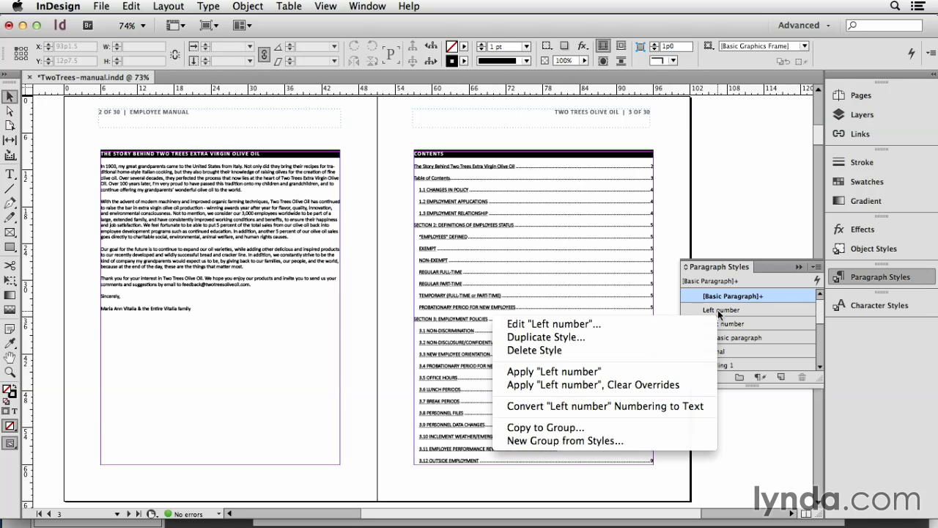
left_click(679, 320)
left_click(274, 221)
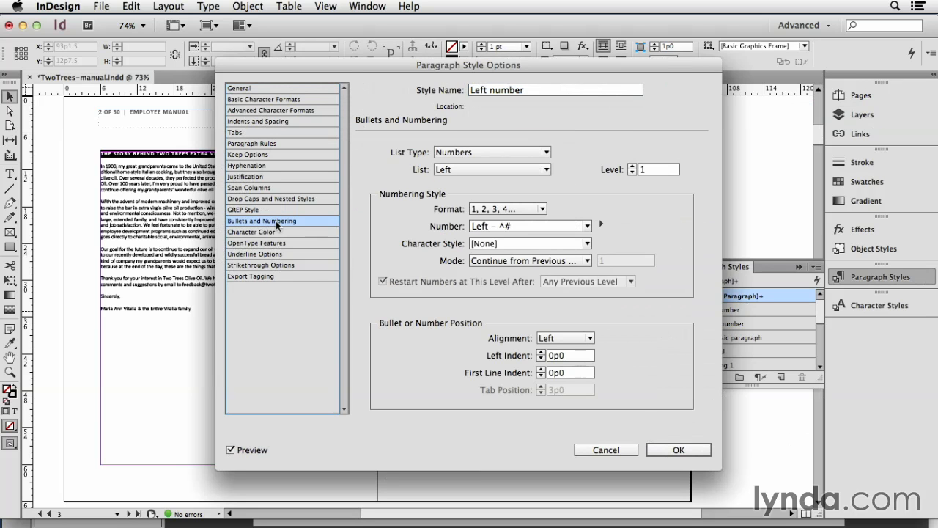
left_click(505, 170)
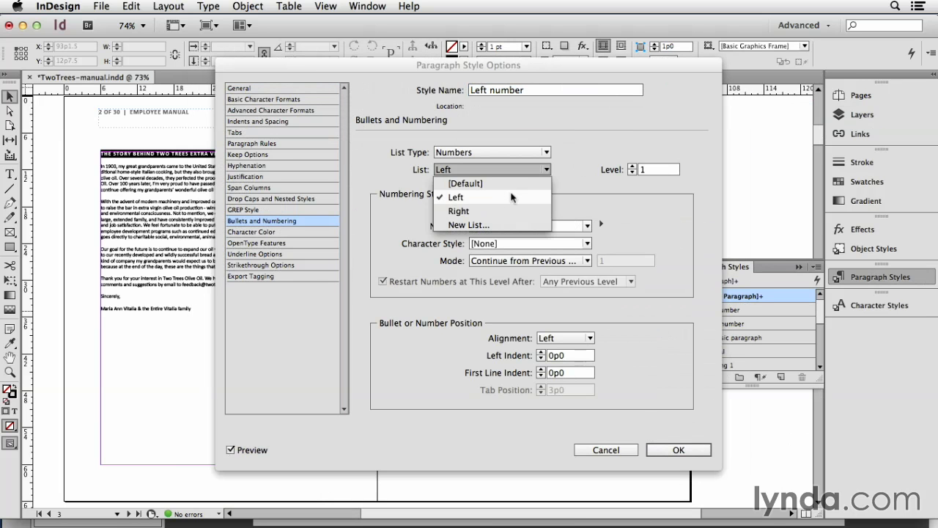
left_click(577, 163)
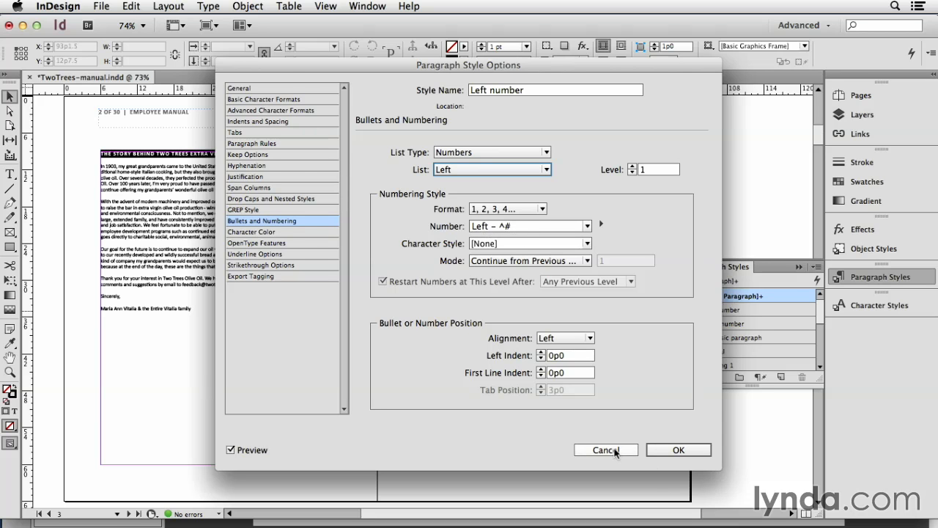
left_click(679, 449)
- Review the bullets and numbering settings of the Right number paragraph style
right_click(726, 324)
left_click(693, 338)
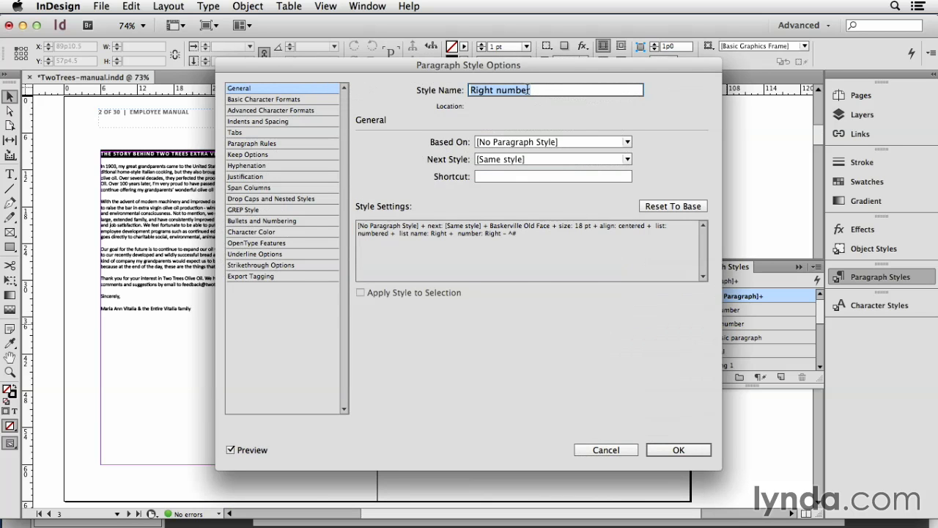
left_click(288, 222)
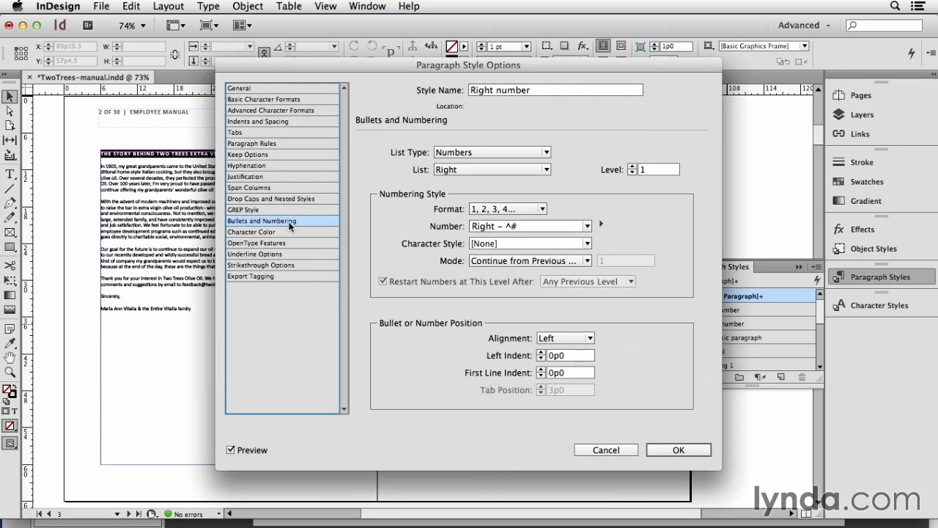
left_click(453, 170)
left_click(428, 170)
left_click(606, 449)
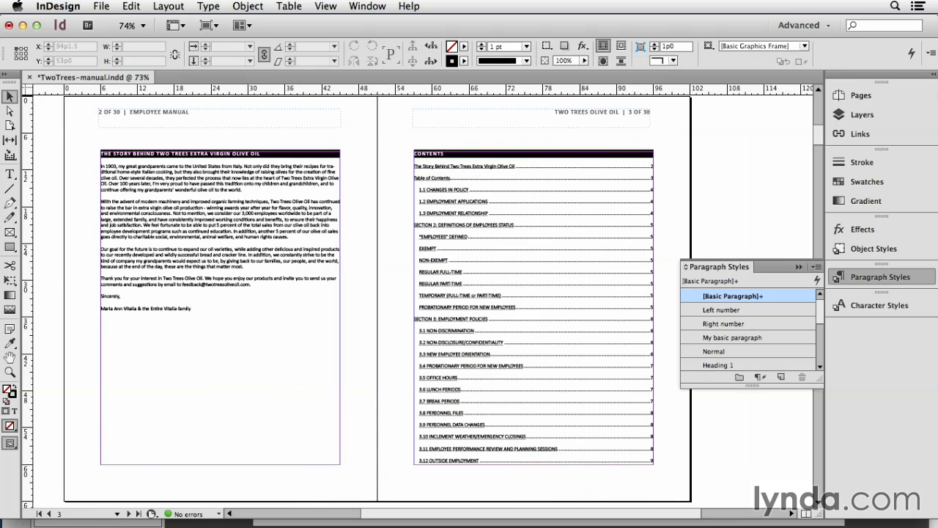
- Open the A-Master spread and show the lists layer
left_click(861, 95)
double_click(796, 123)
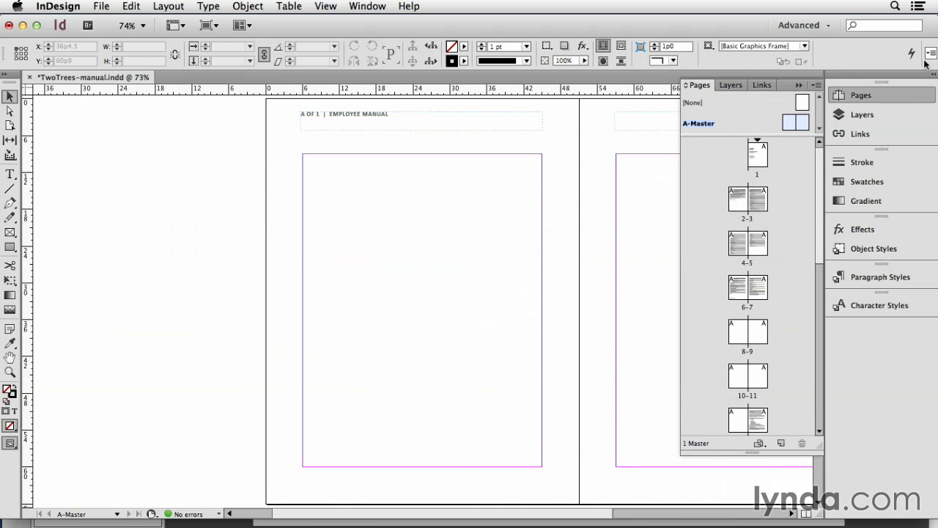
left_click(862, 114)
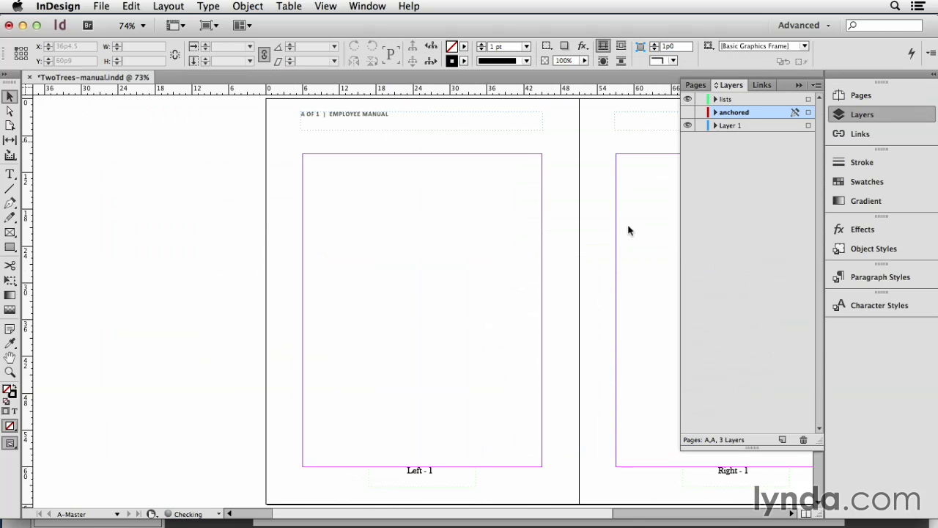
- Inspect the numbered footer frames on both master pages and check the paragraph style of the left one
left_click(417, 472)
left_click(725, 475)
left_click(450, 481)
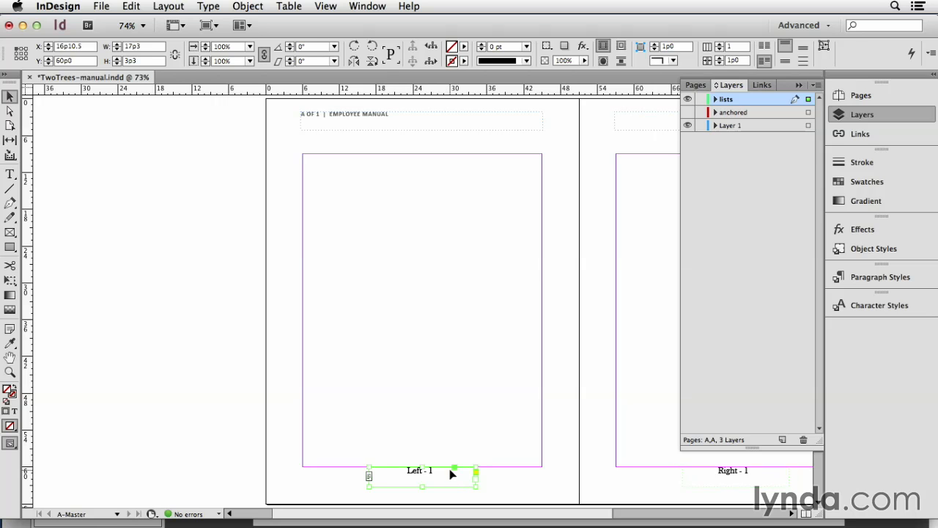
double_click(428, 484)
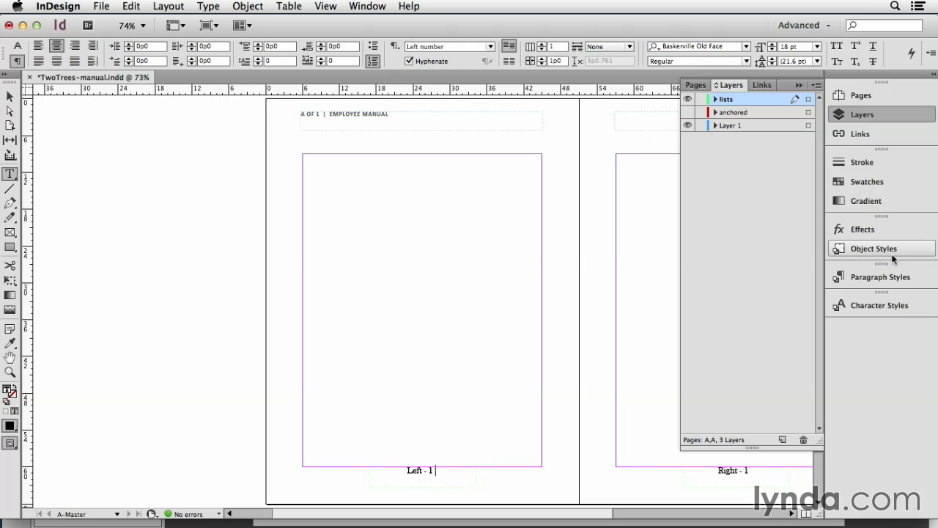
left_click(874, 279)
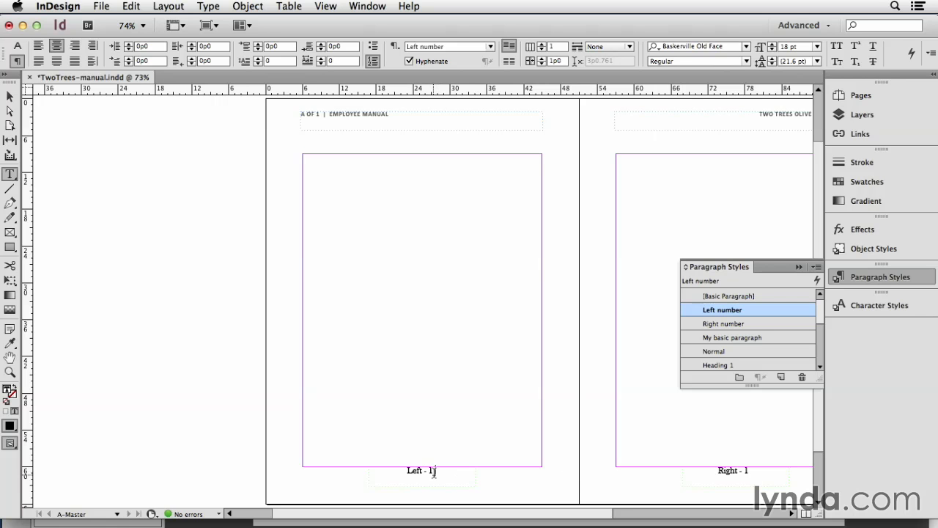
- Check the left and right list numbers in the footers of spreads 2-3 and 4-5
left_click(866, 98)
left_click(865, 99)
double_click(749, 218)
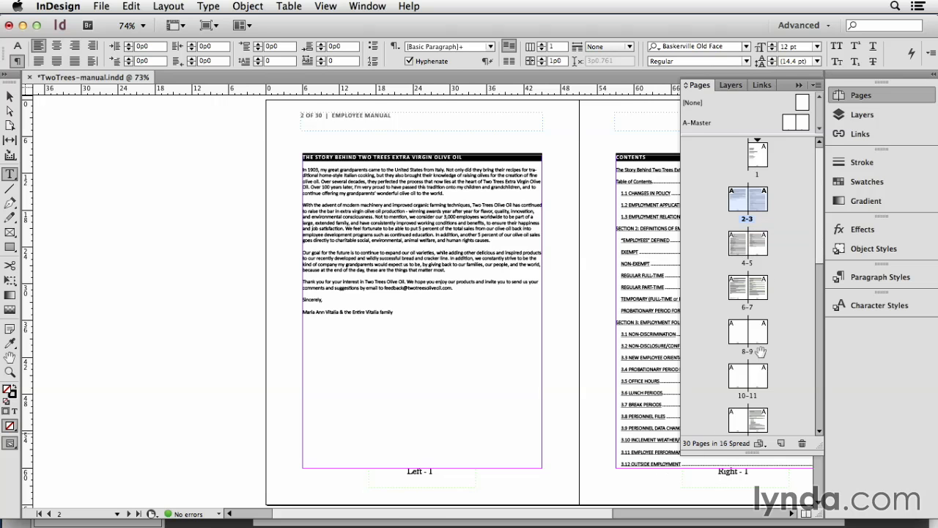
double_click(746, 254)
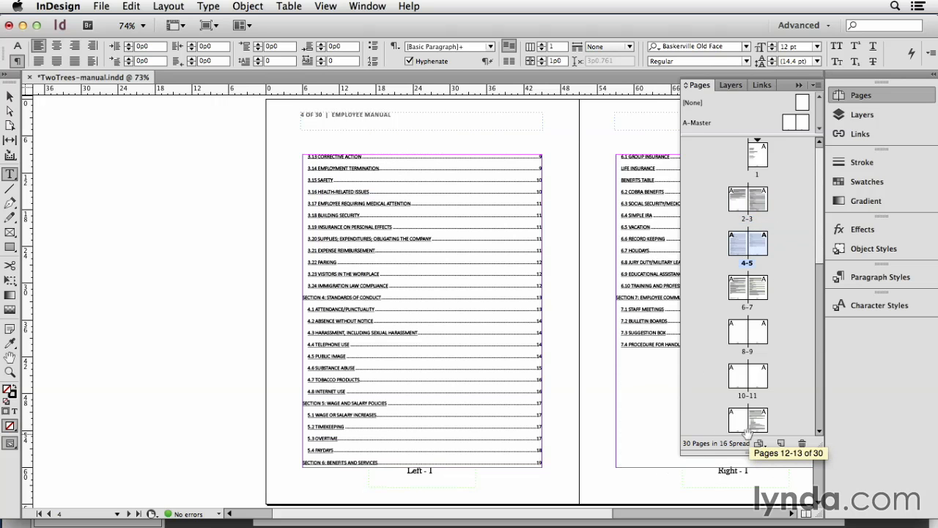
- Override the left and right numbered footer frames from the master on spread 2-3, then deselect them
double_click(750, 220)
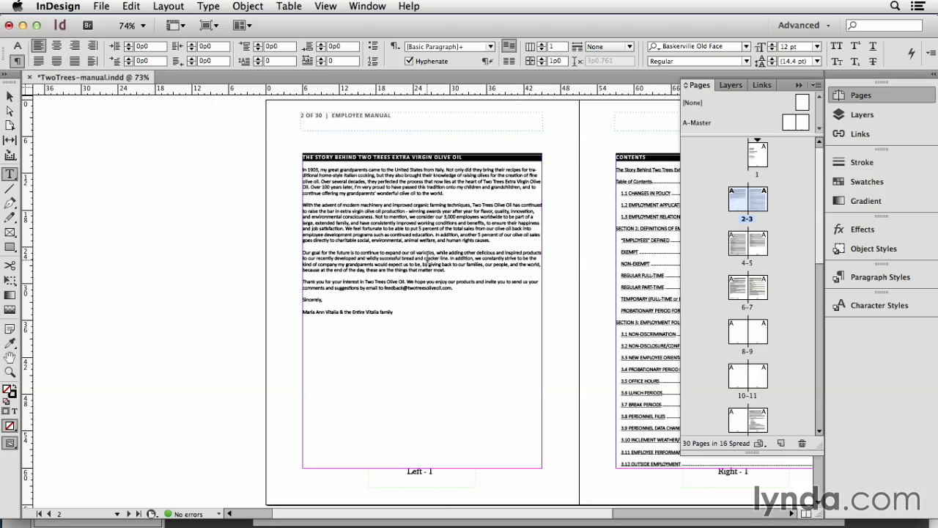
left_click(12, 97)
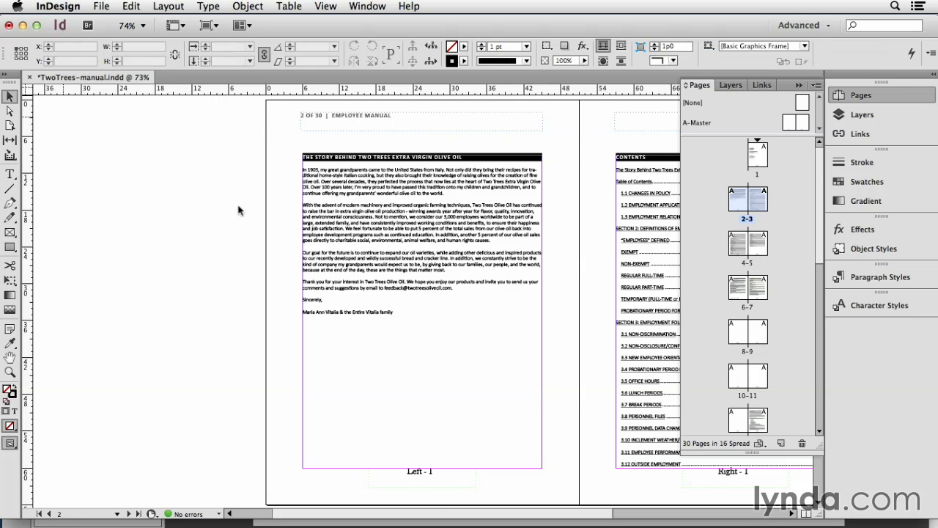
left_click(431, 477)
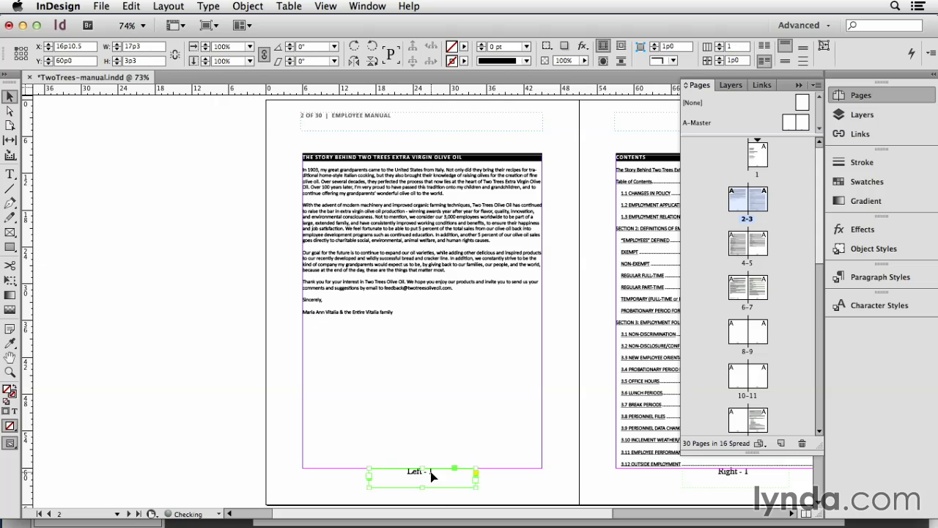
left_click(748, 479, "shift")
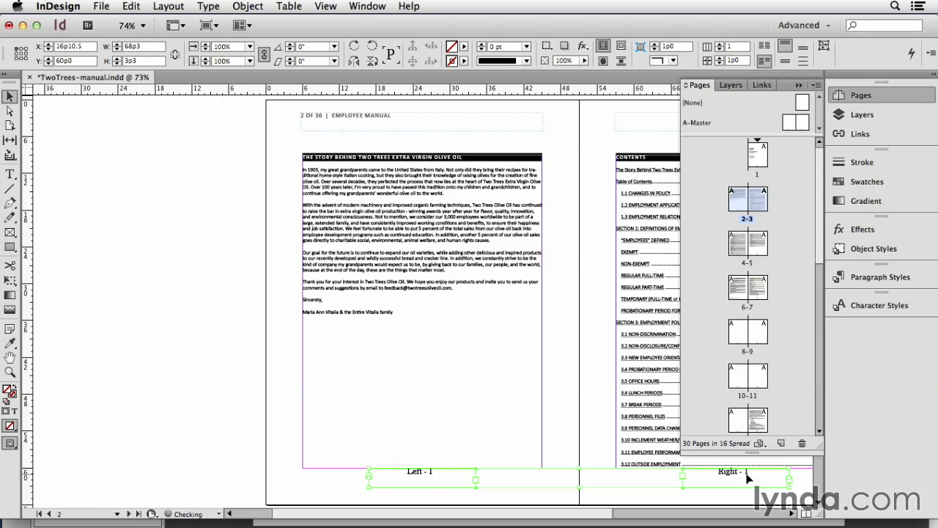
left_click(600, 397)
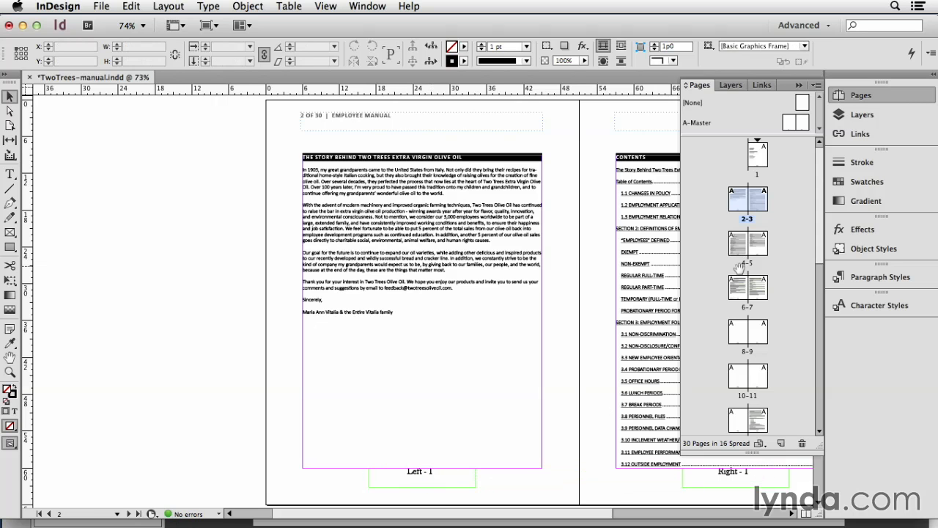
- Override the left and right numbered footer frames from the master on spreads 4-5 and 6-7
double_click(748, 263)
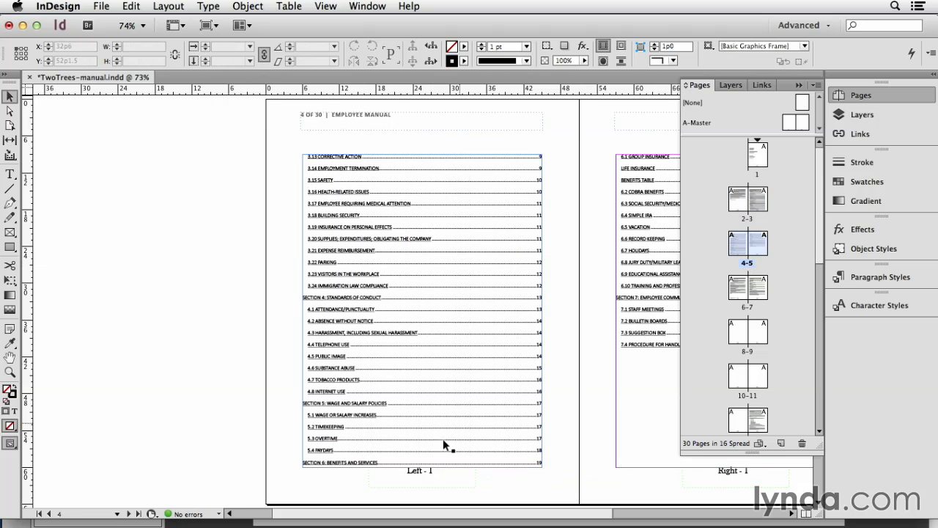
left_click(427, 480)
left_click(737, 475, "shift")
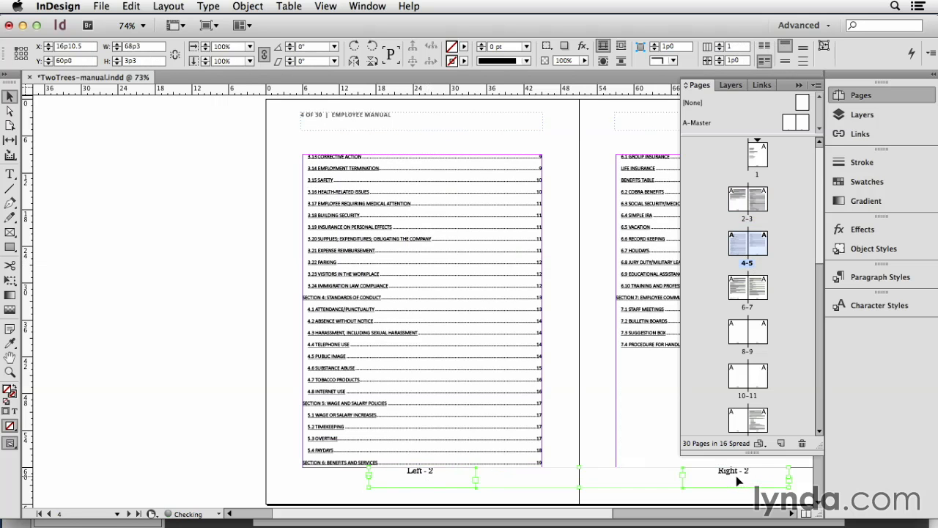
double_click(756, 308)
left_click(430, 475)
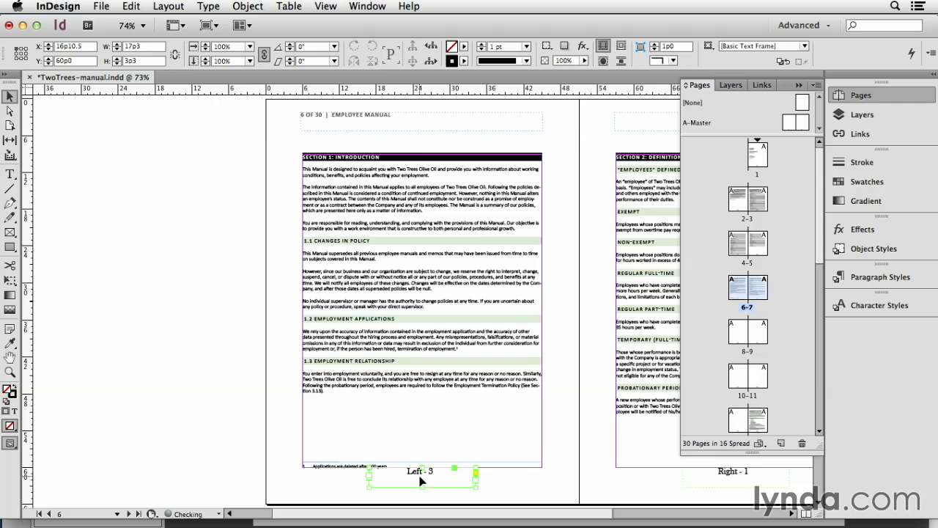
left_click(734, 475, "shift")
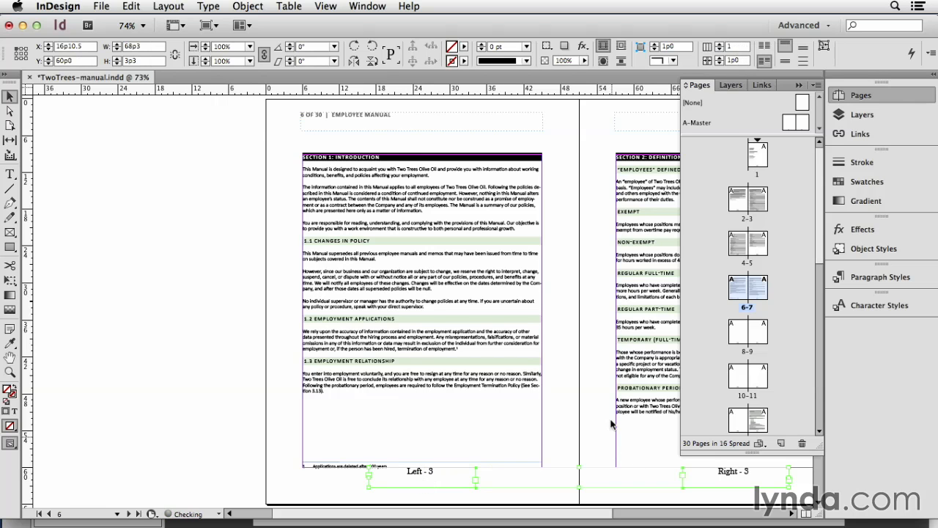